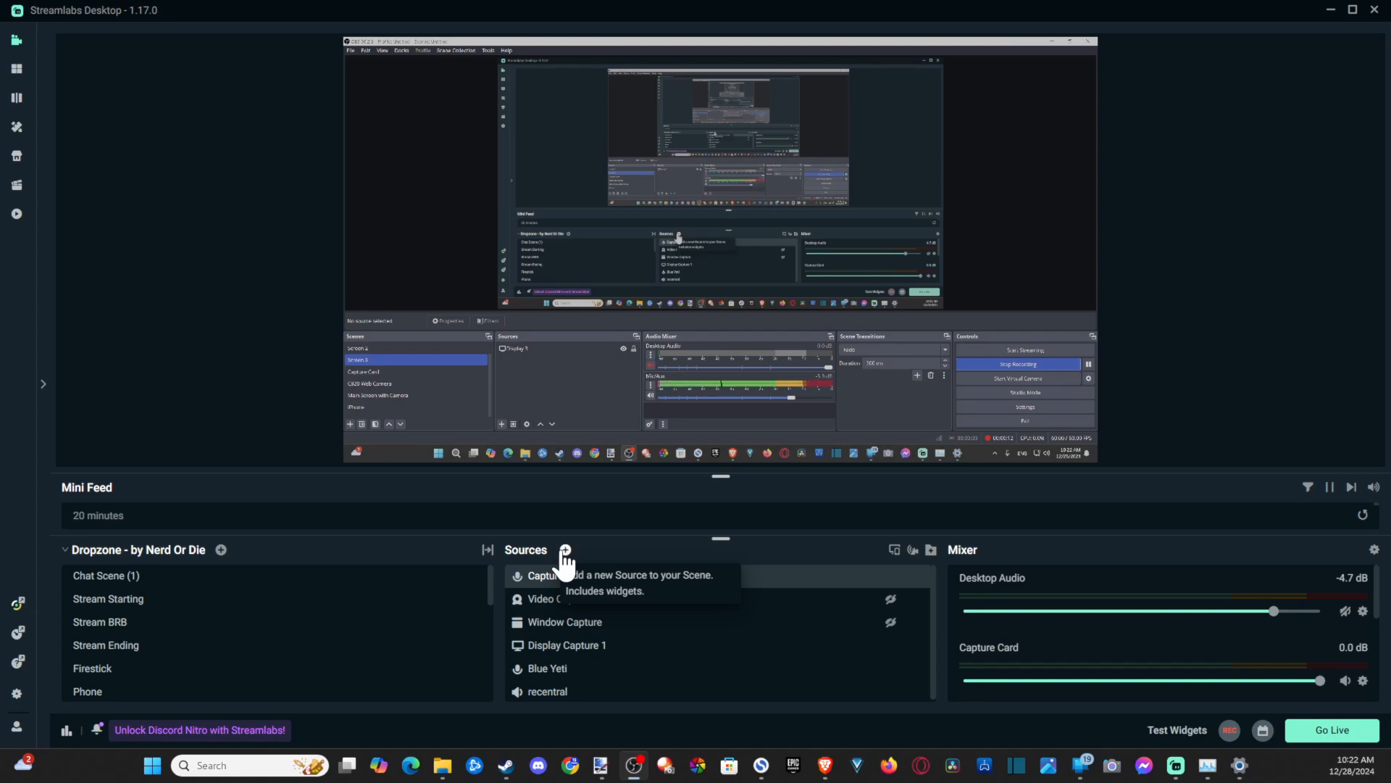
# - Add a new Audio Input Capture source named Mic to the current scene
pyautogui.click(565, 550)
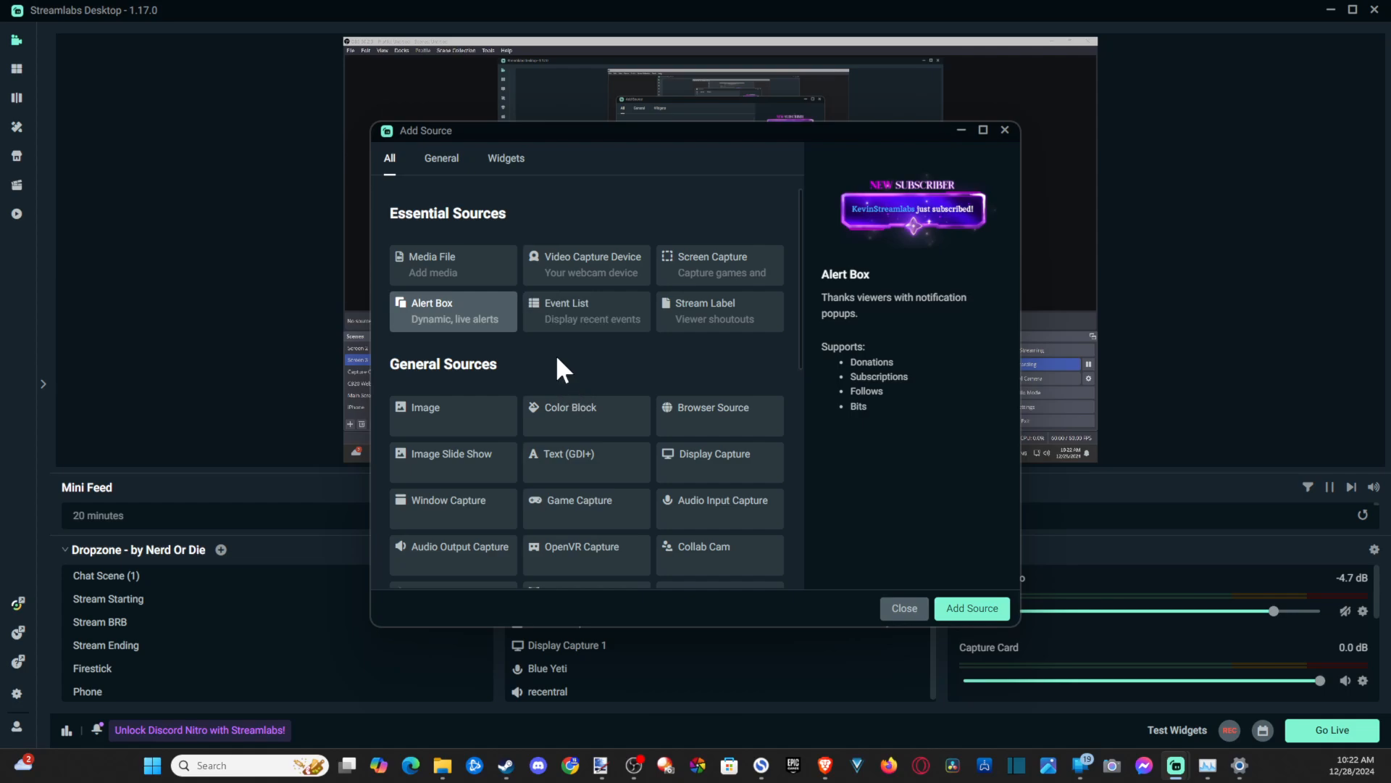
pyautogui.click(702, 518)
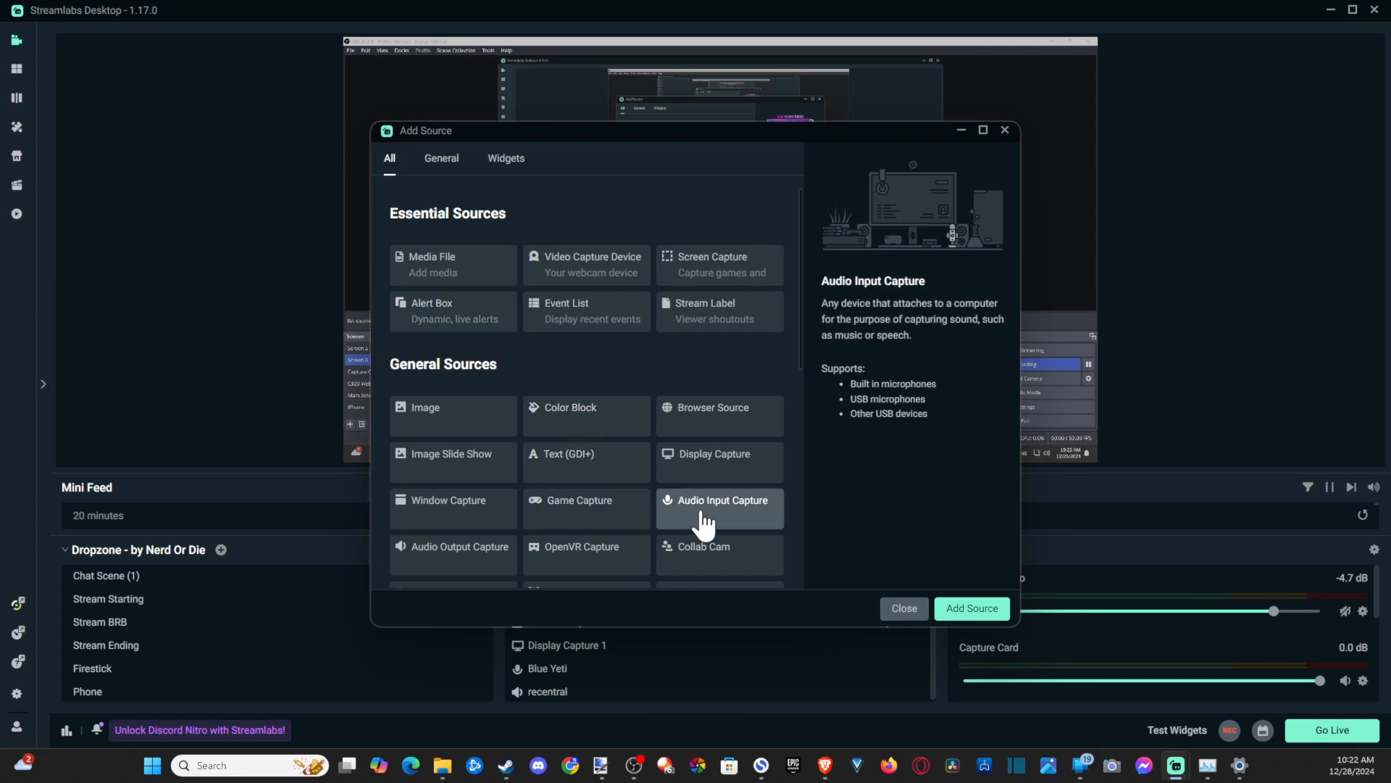
pyautogui.click(971, 612)
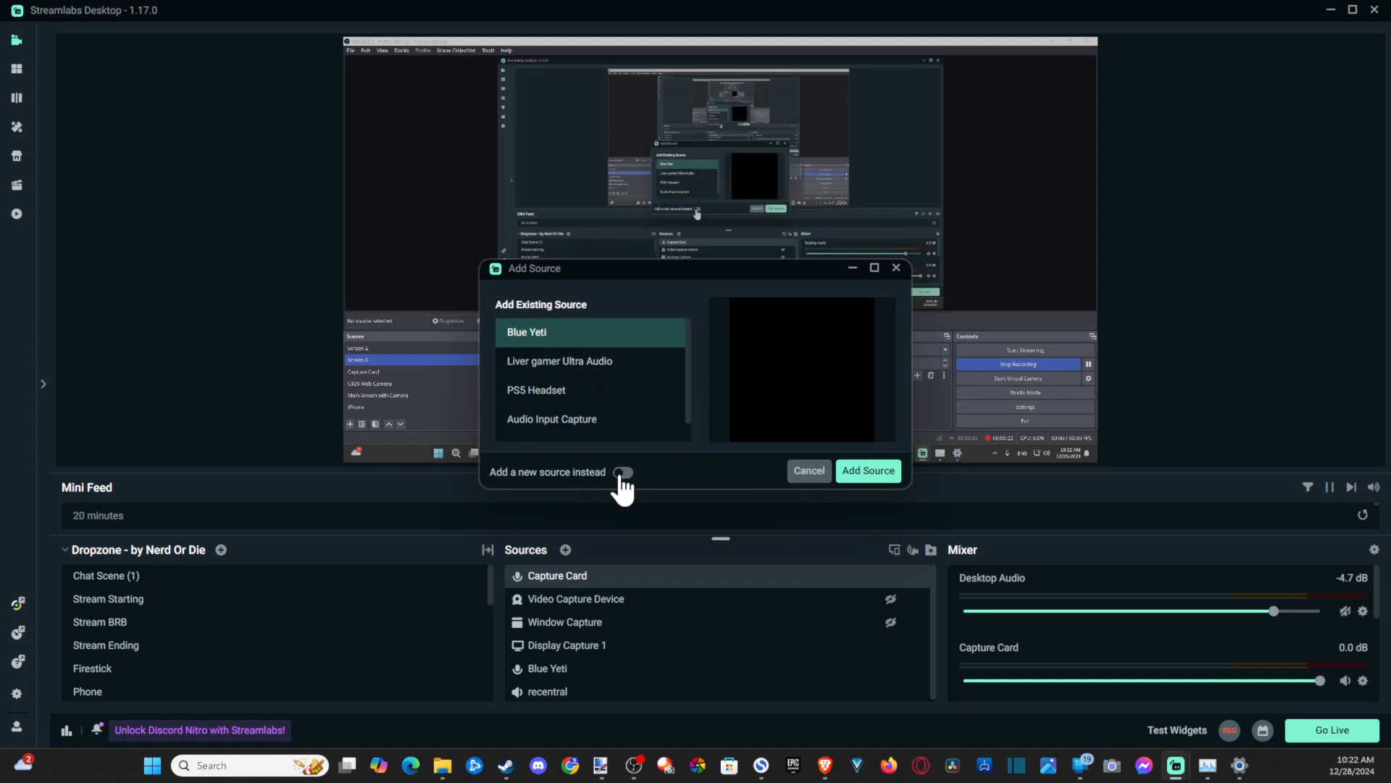
pyautogui.click(622, 472)
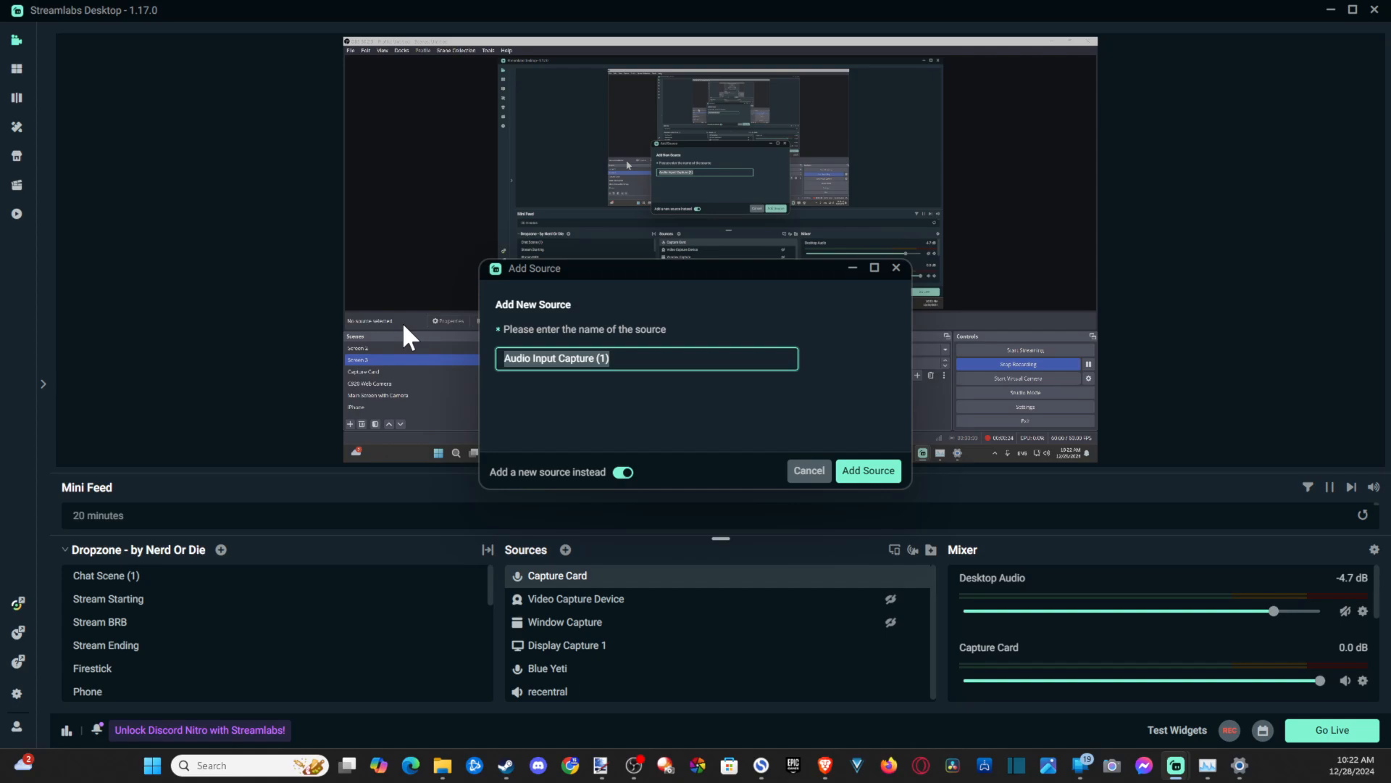
pyautogui.press('BackSpace')
pyautogui.write('Mic')
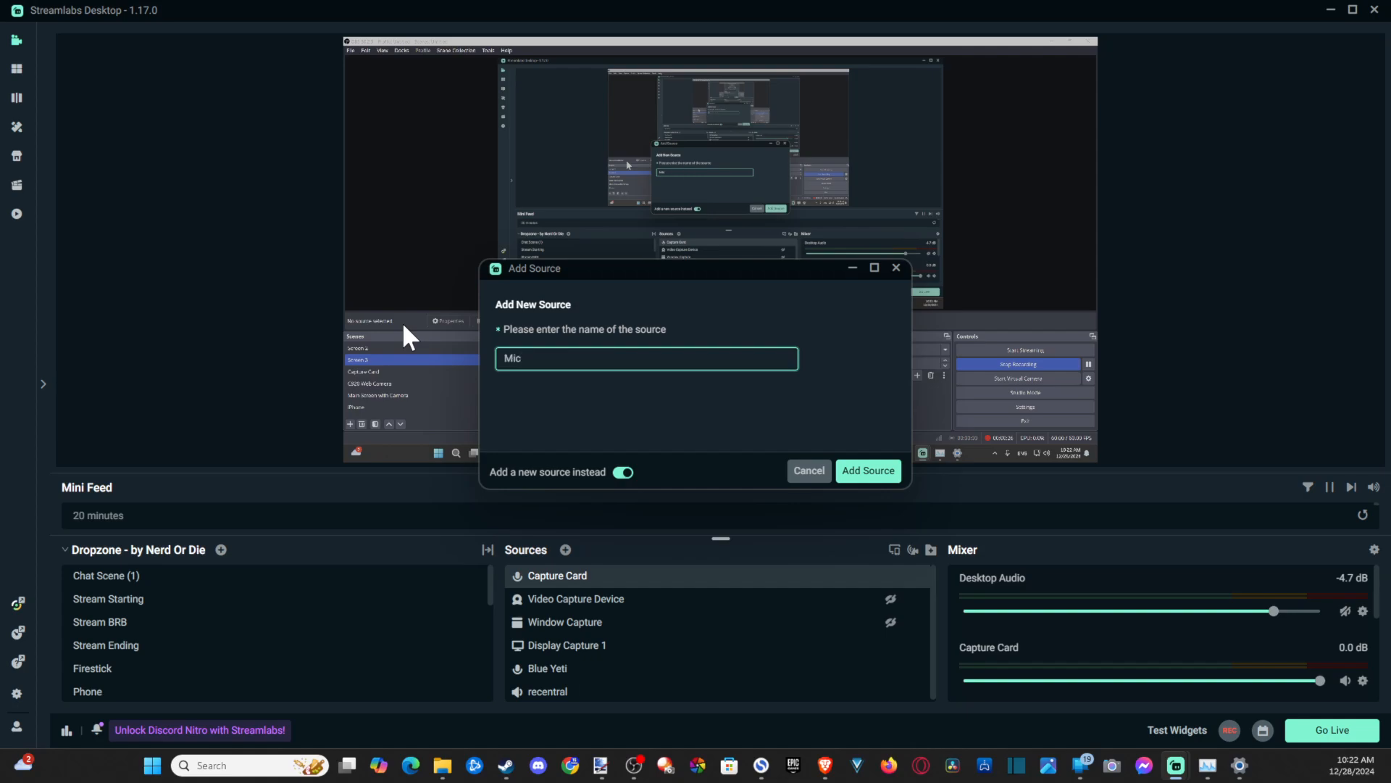
pyautogui.click(885, 472)
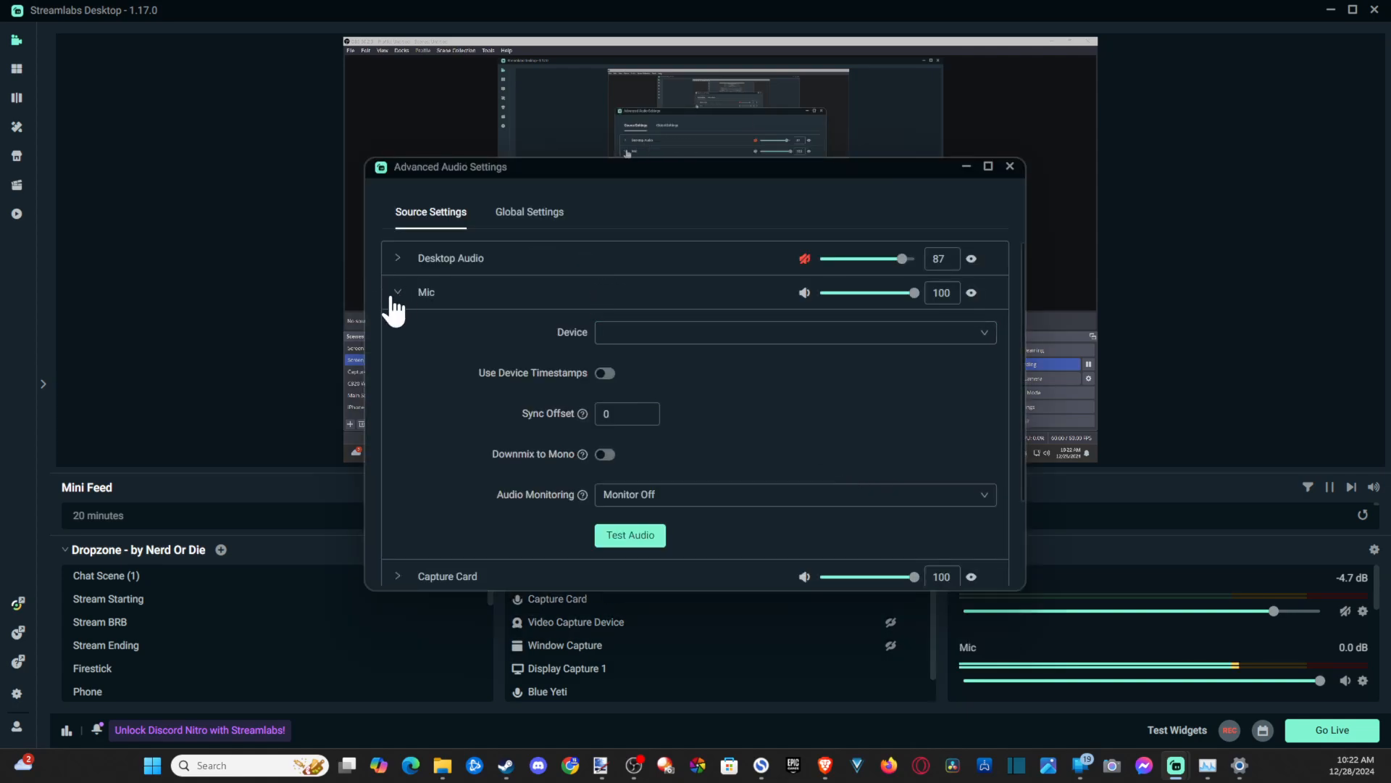
# - Set the Mic source's device to Microphone (Yeti Stereo Microphone) in advanced audio settings and close them
pyautogui.click(395, 292)
pyautogui.click(395, 292)
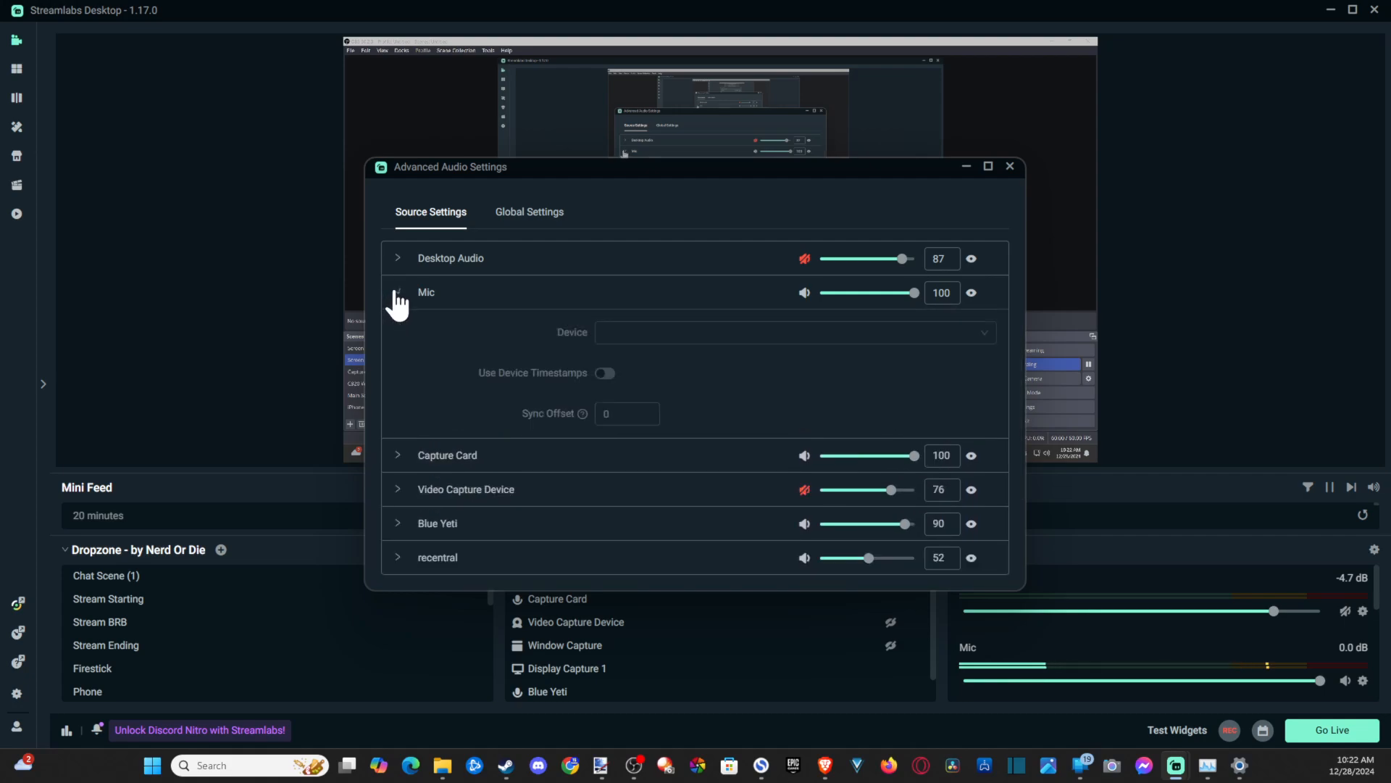
pyautogui.click(747, 336)
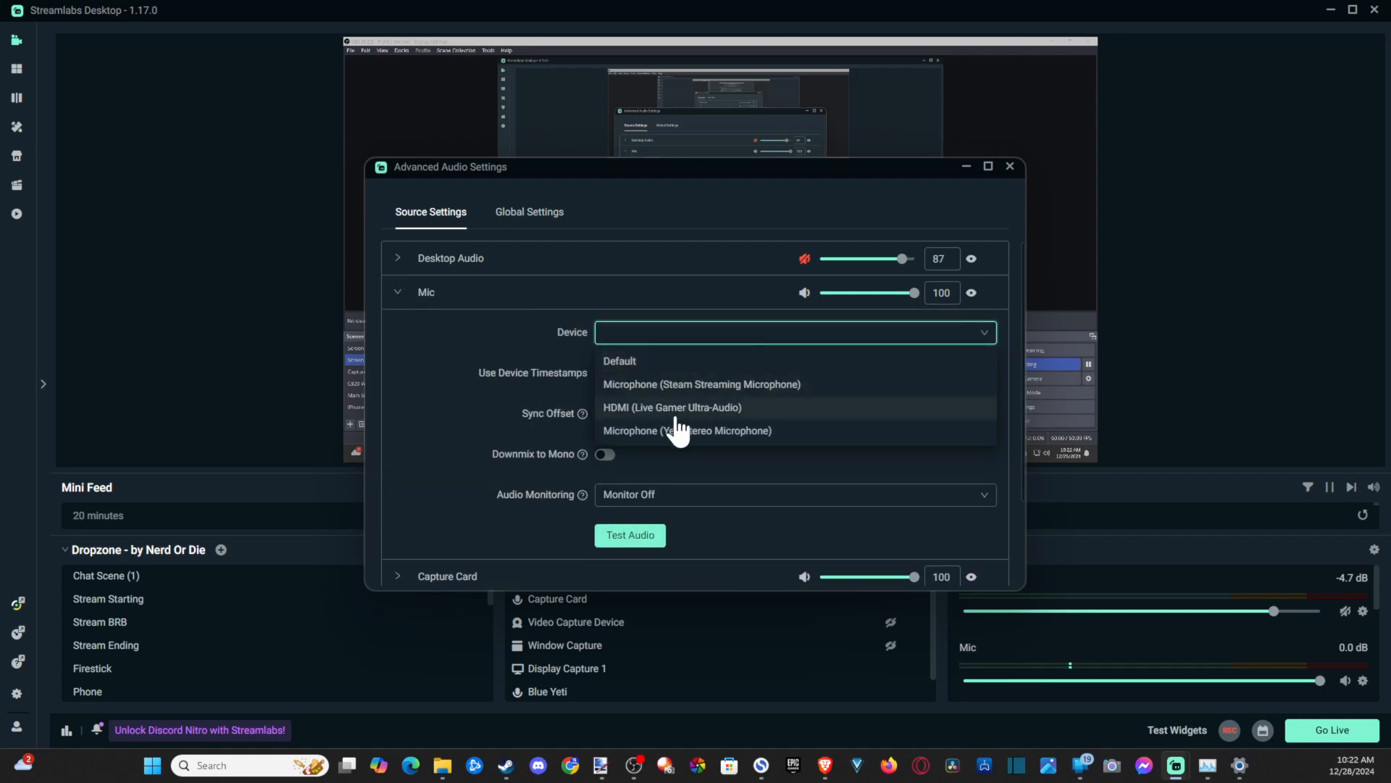
pyautogui.click(775, 432)
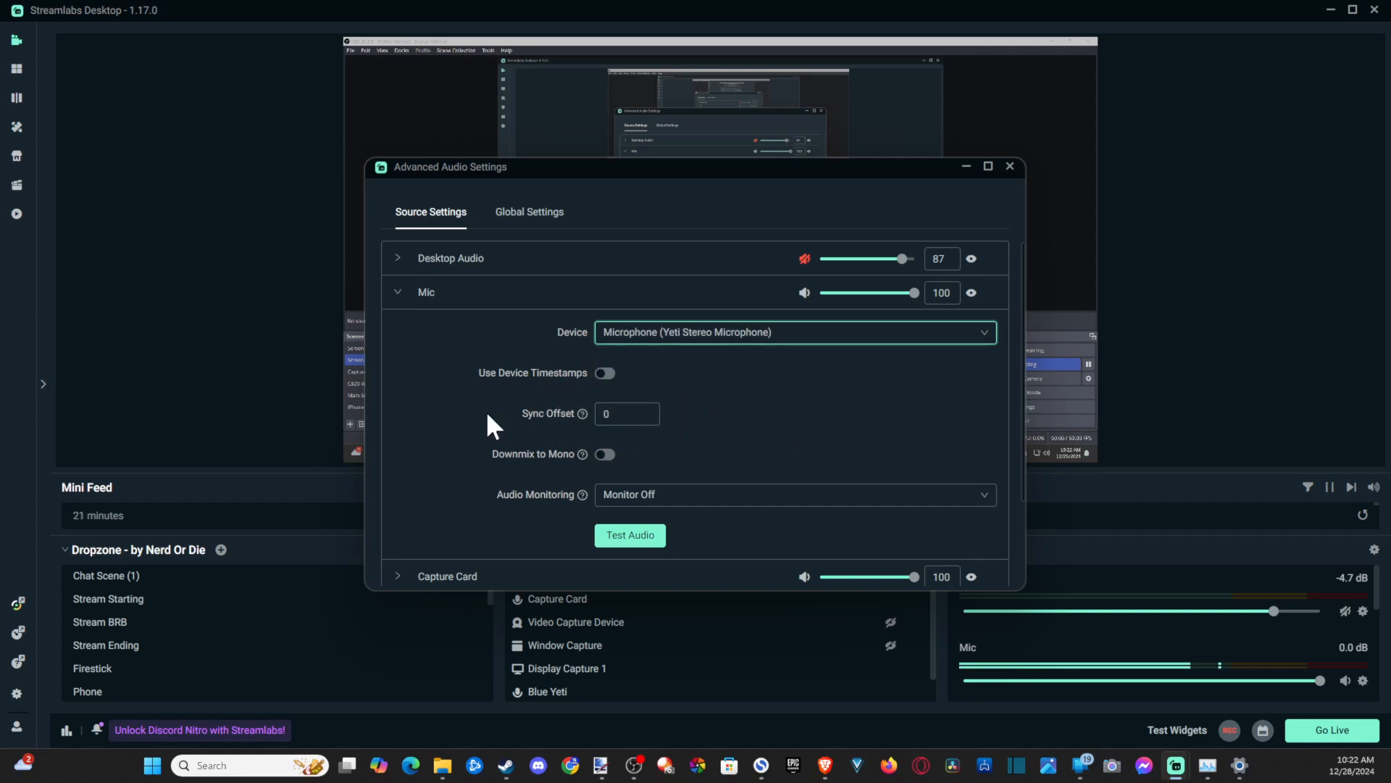
pyautogui.scroll(-1, 444, 420)
pyautogui.scroll(1, 445, 434)
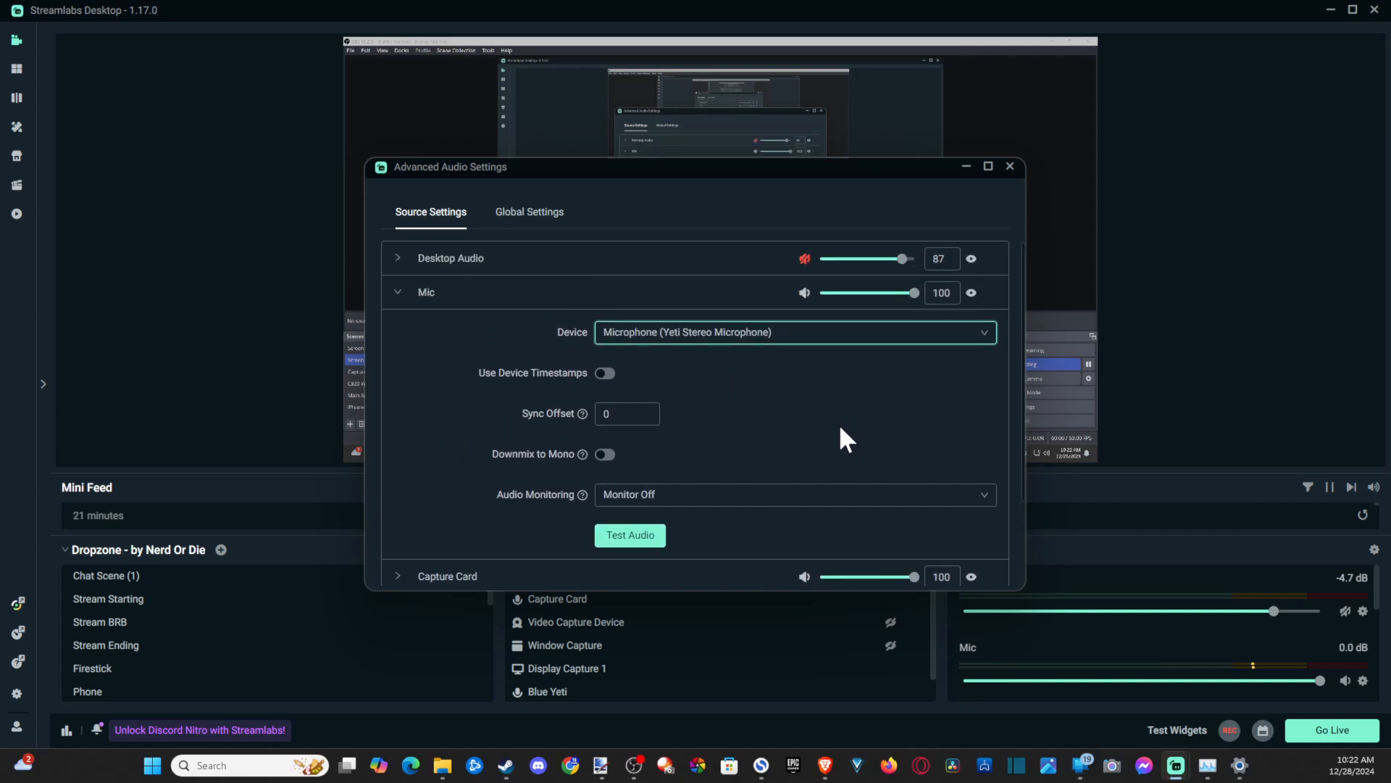
pyautogui.click(1010, 167)
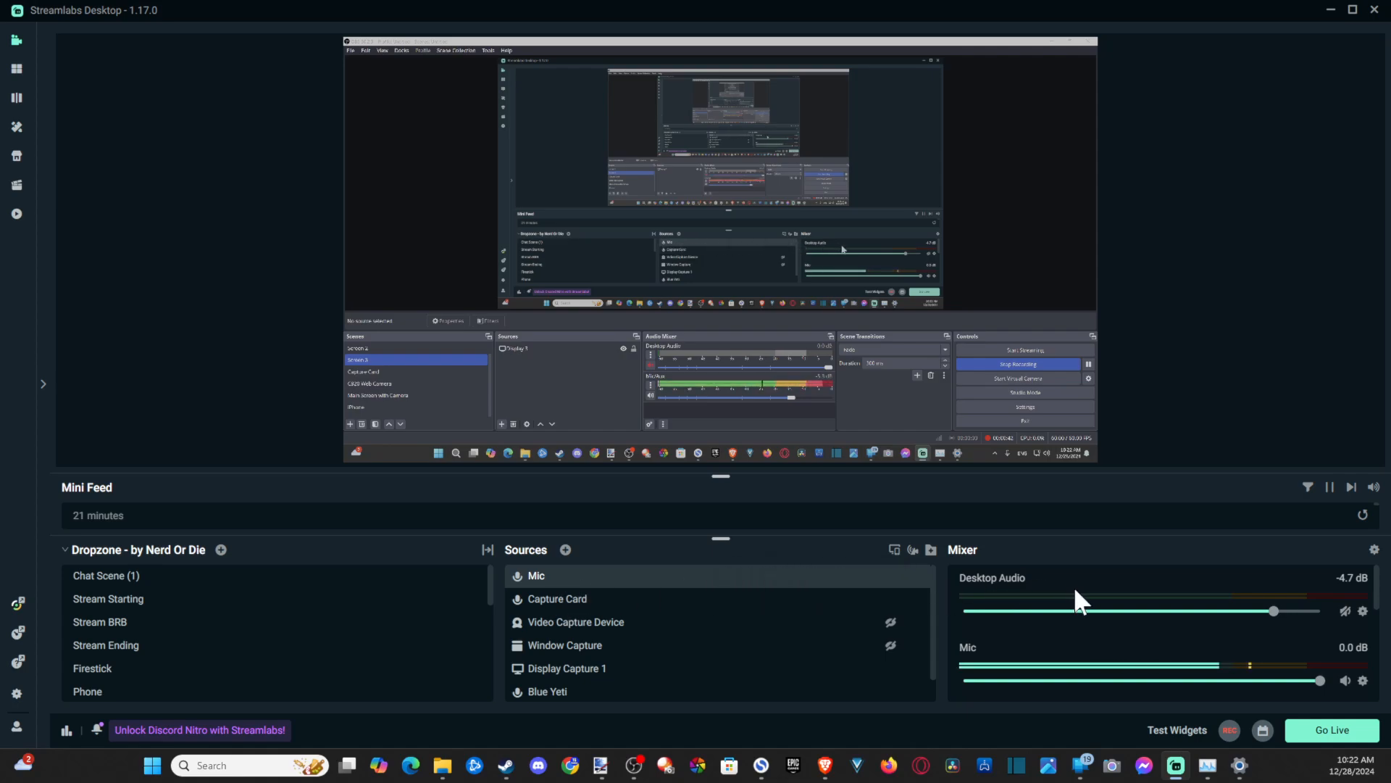
pyautogui.scroll(-1, 1000, 591)
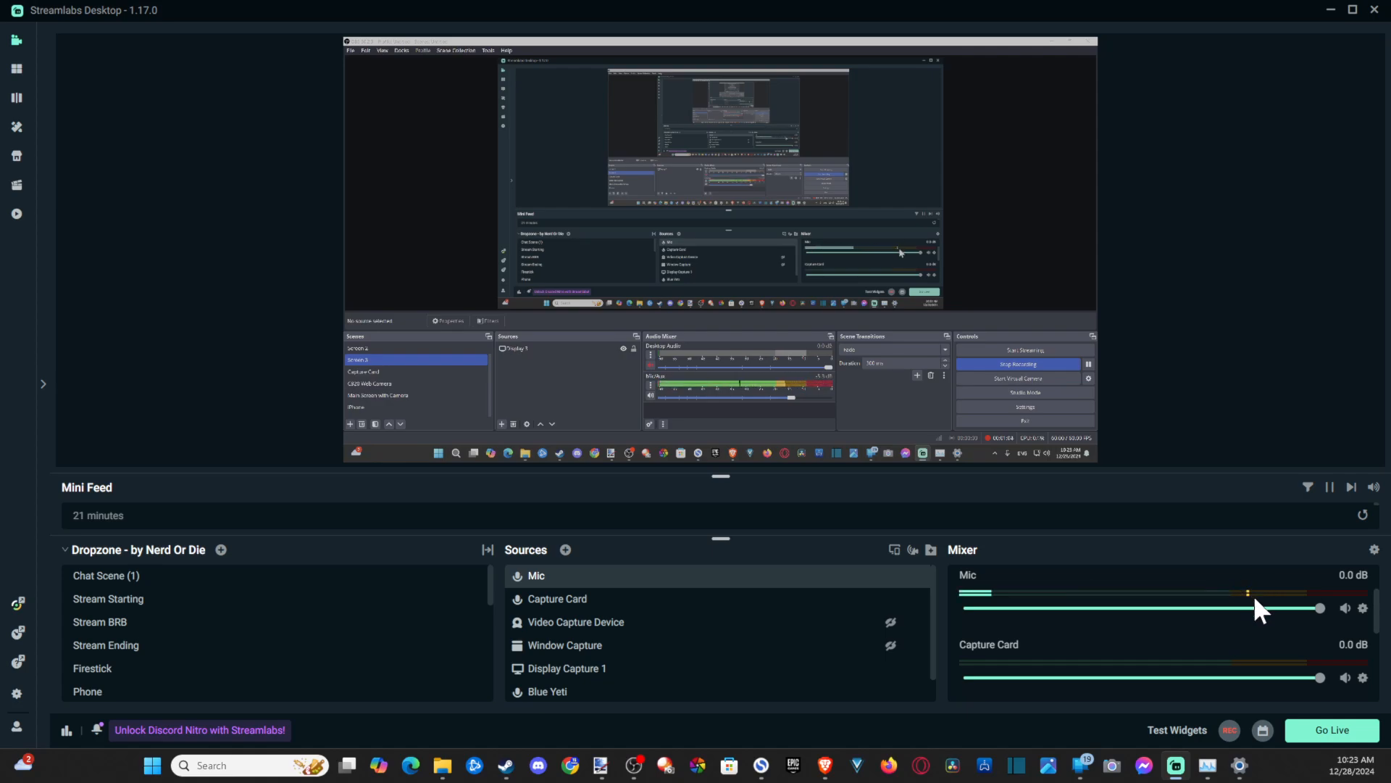
pyautogui.moveTo(1321, 610); pyautogui.dragTo(1353, 610)
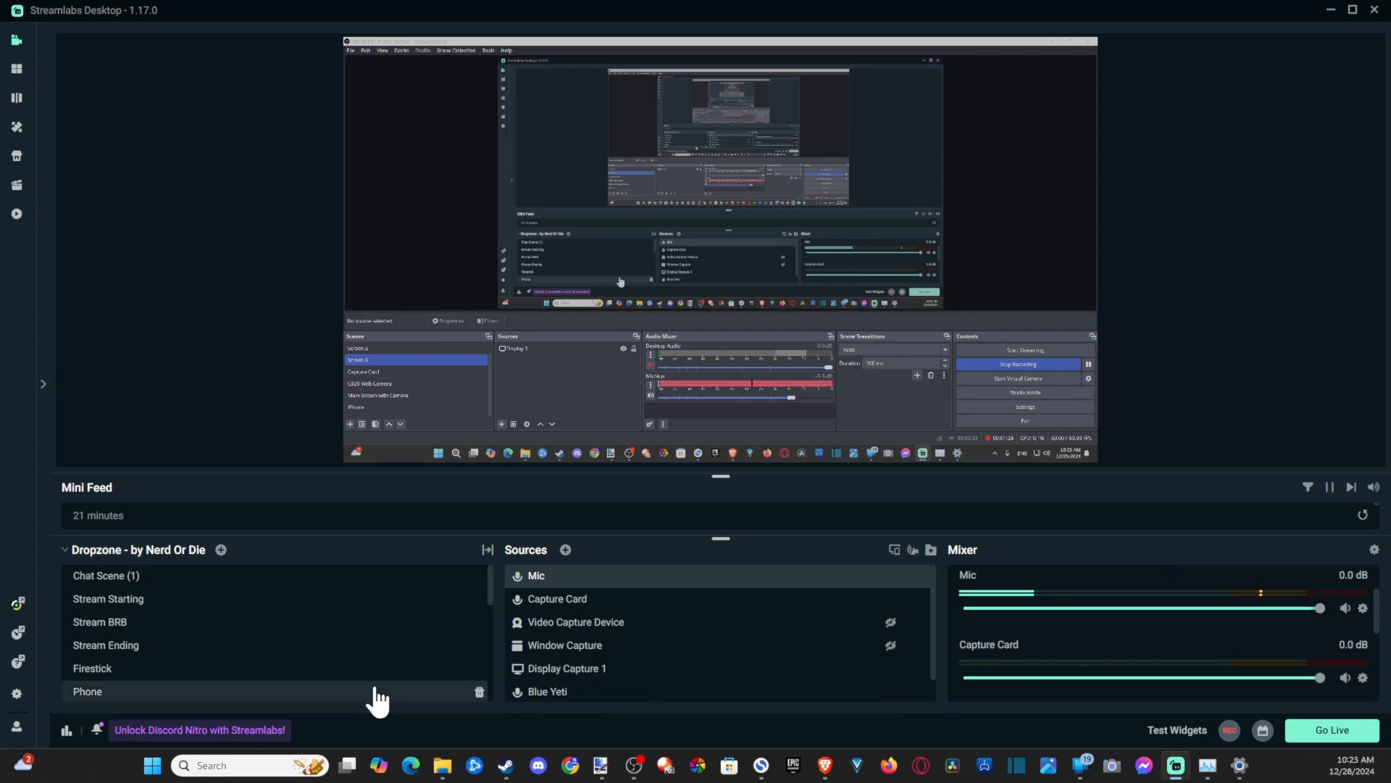
# - Add a Gain filter to the Mic source, raise its gain, and close the filters window
pyautogui.rightClick(589, 576)
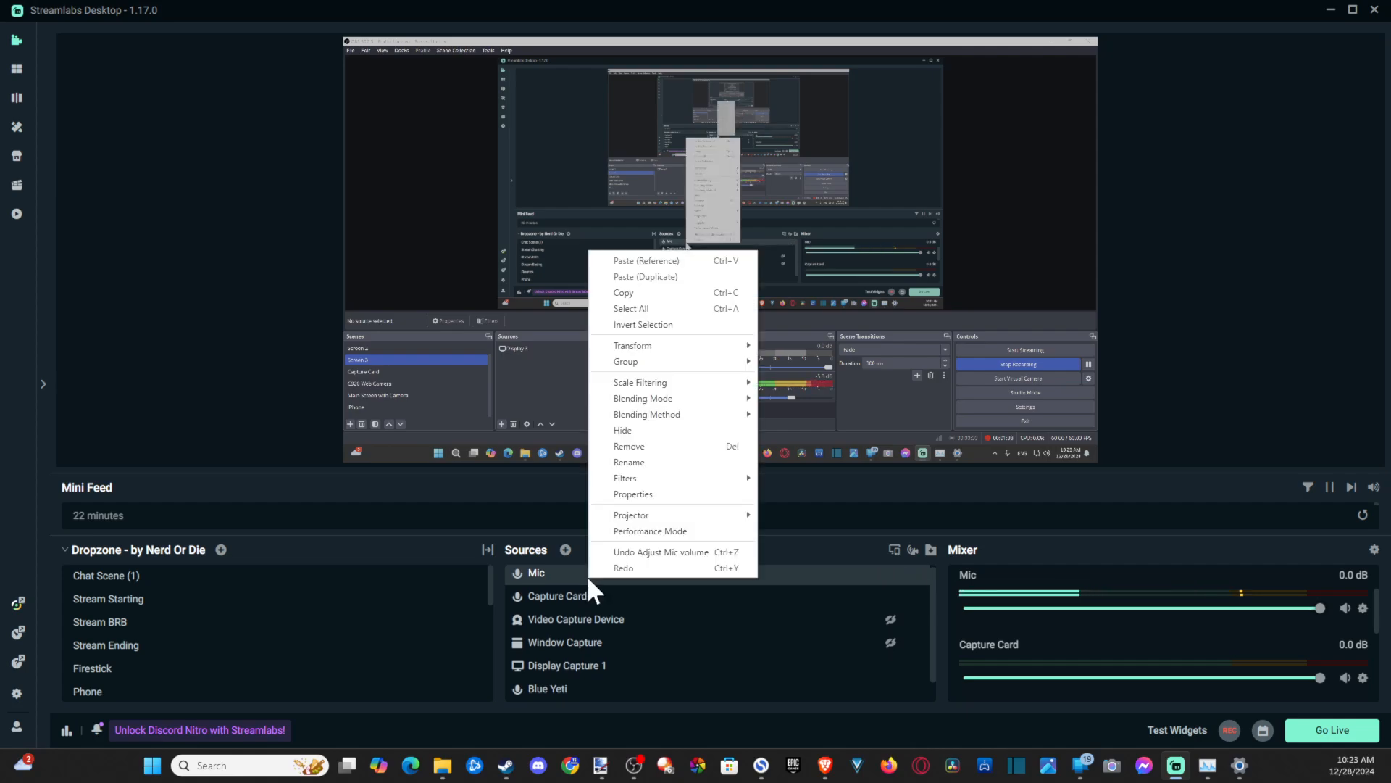
pyautogui.moveTo(653, 480)
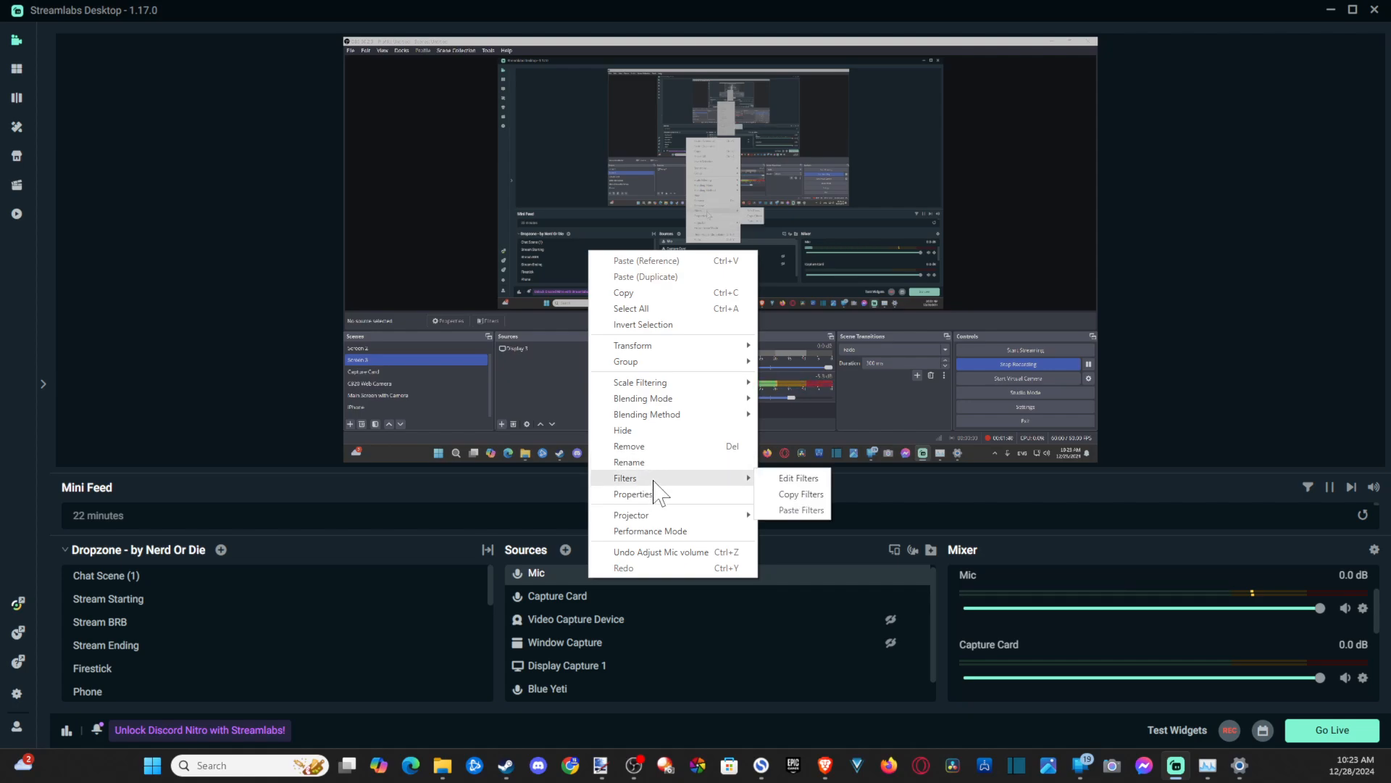
pyautogui.click(799, 479)
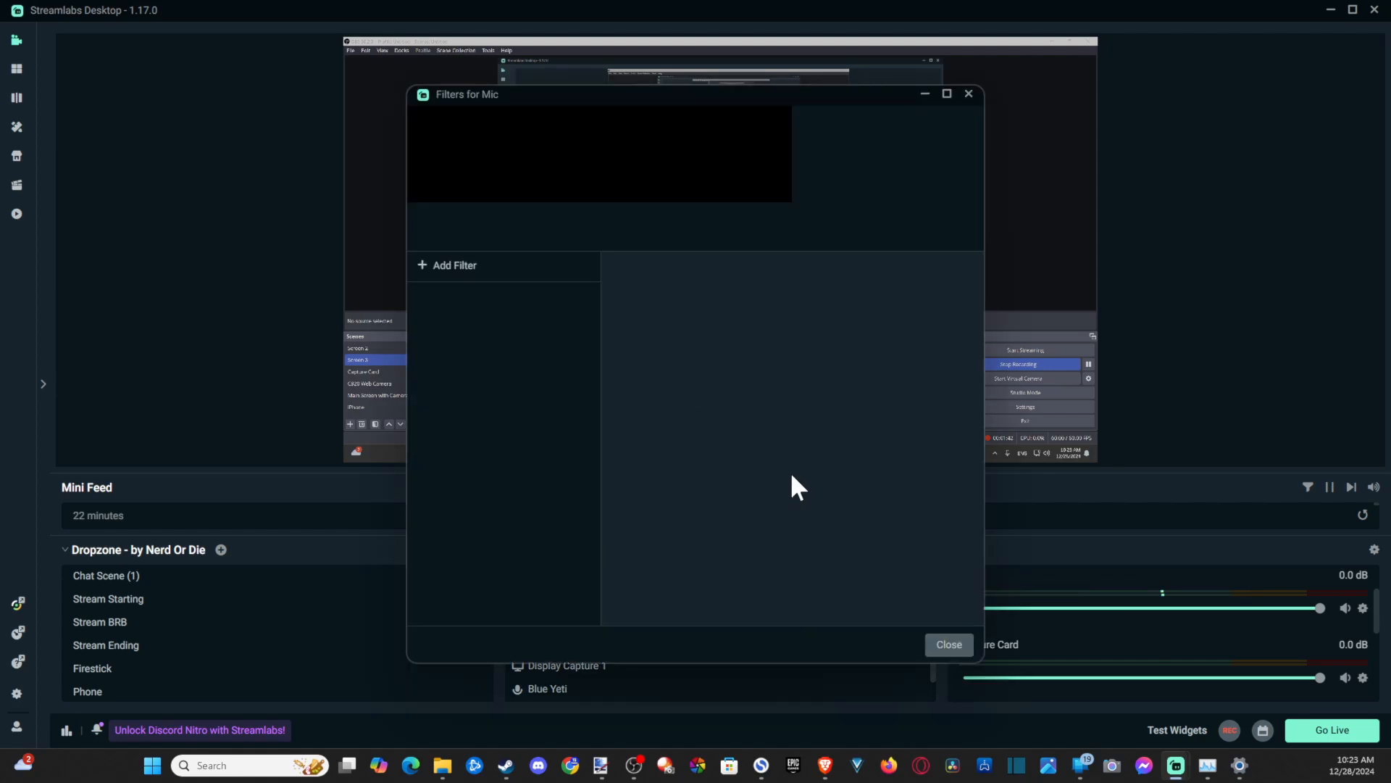
pyautogui.click(425, 265)
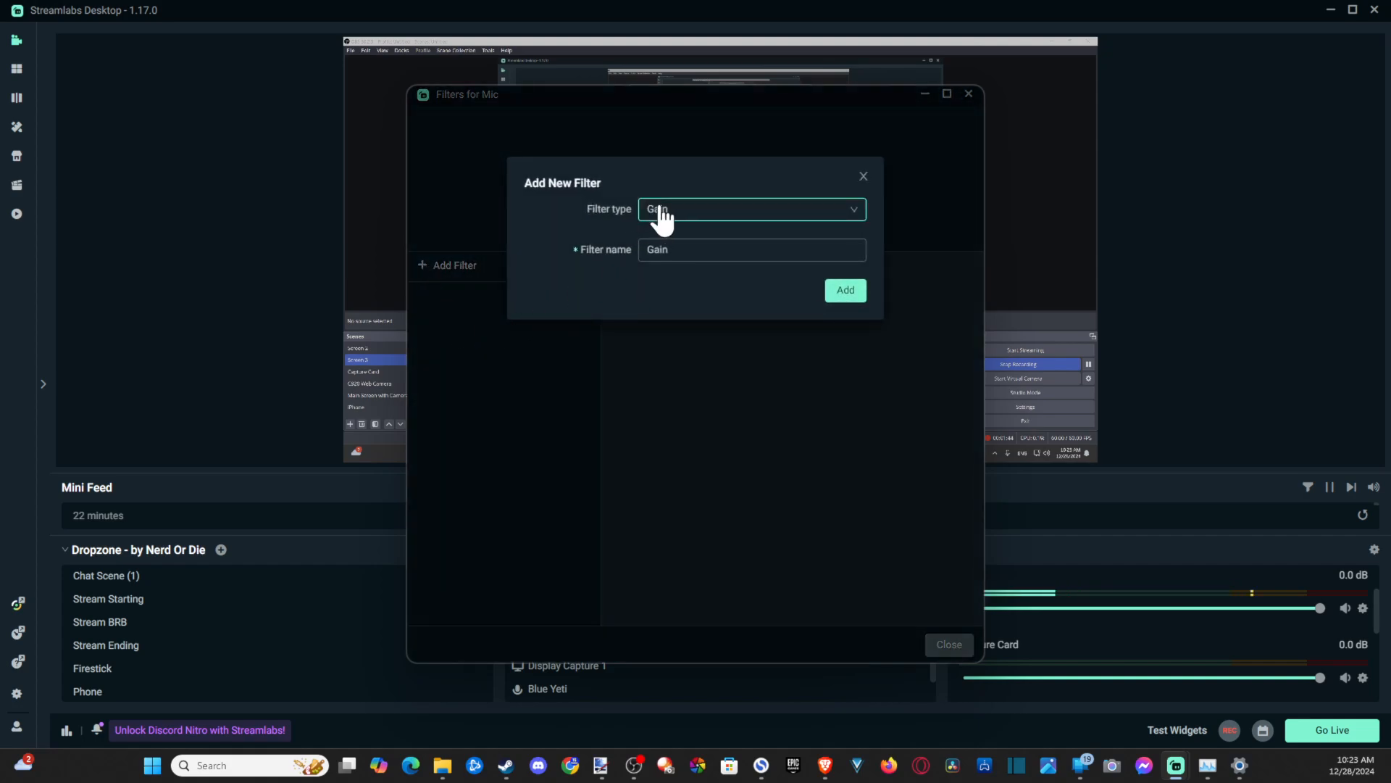
pyautogui.click(855, 292)
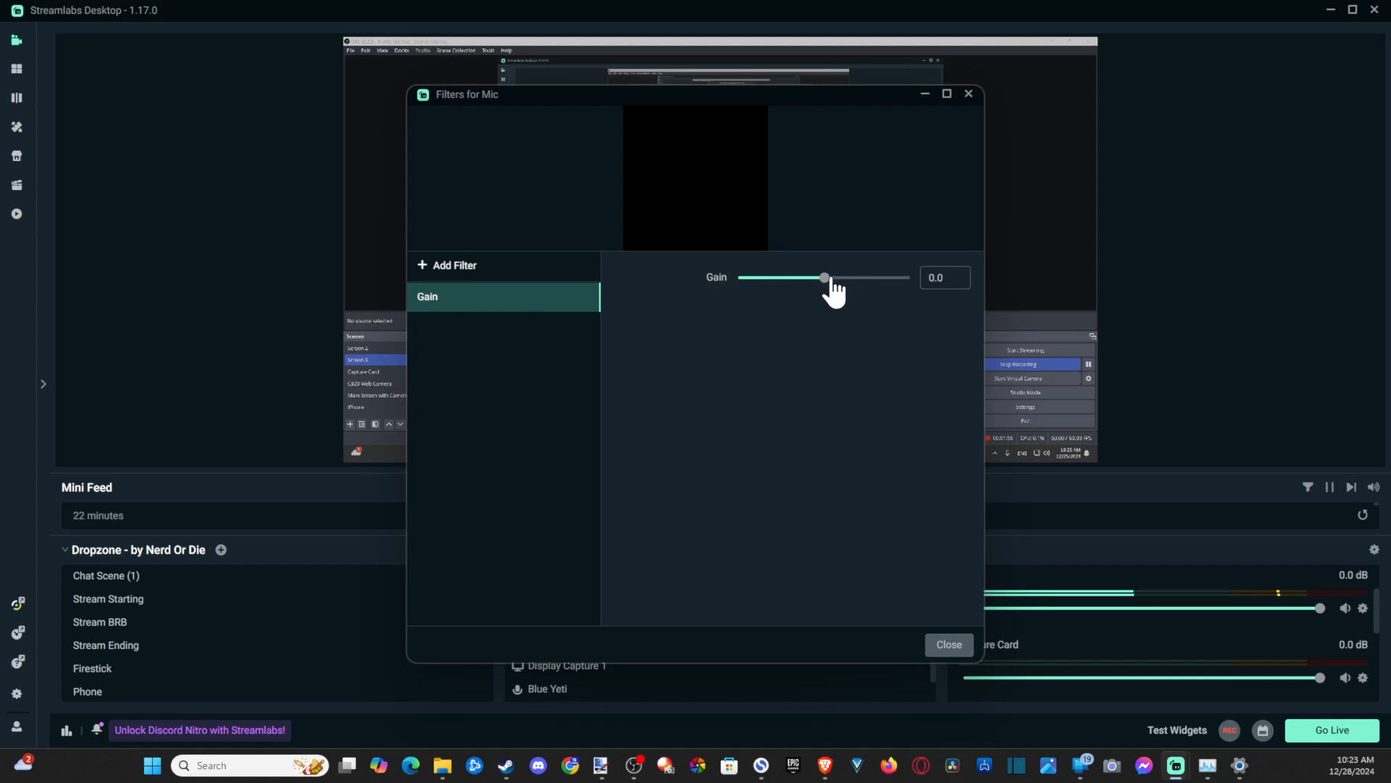
pyautogui.moveTo(825, 278); pyautogui.dragTo(857, 295)
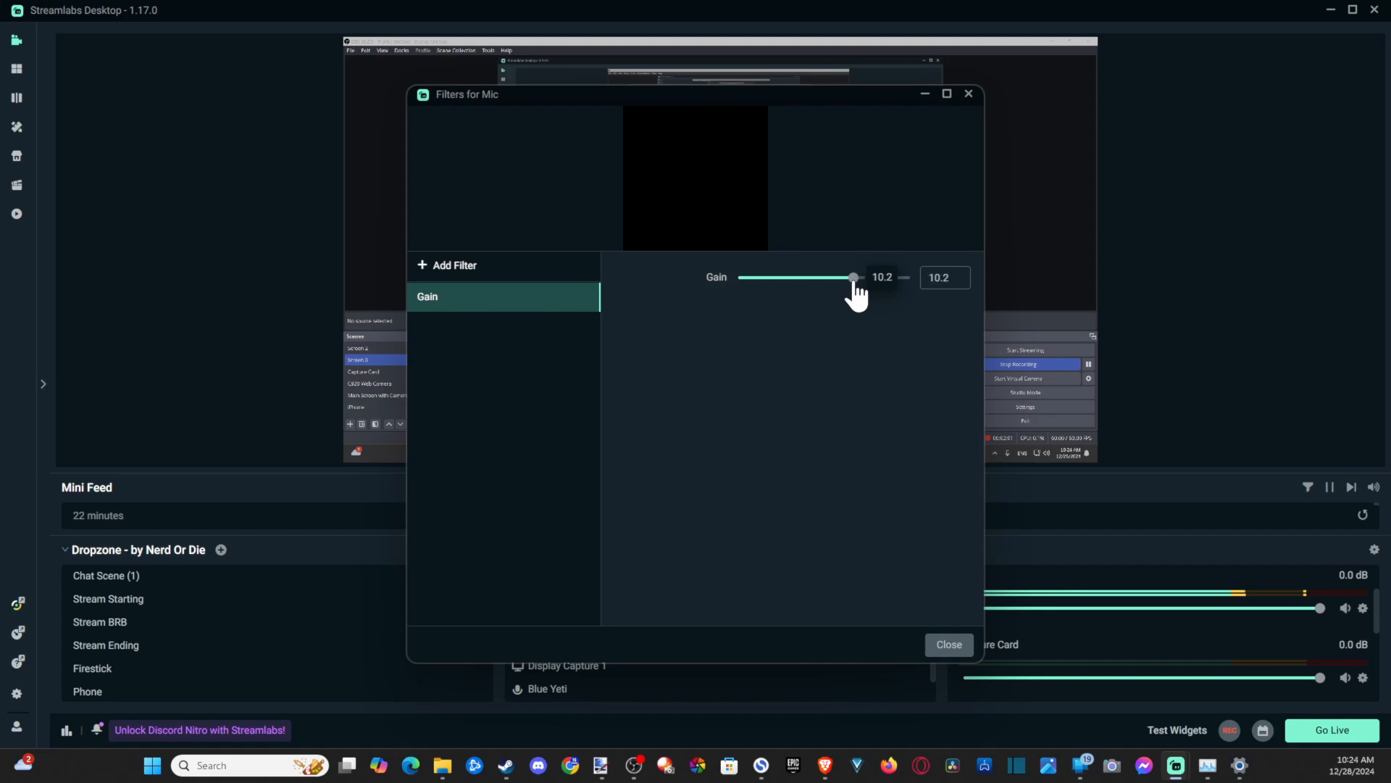
pyautogui.click(960, 652)
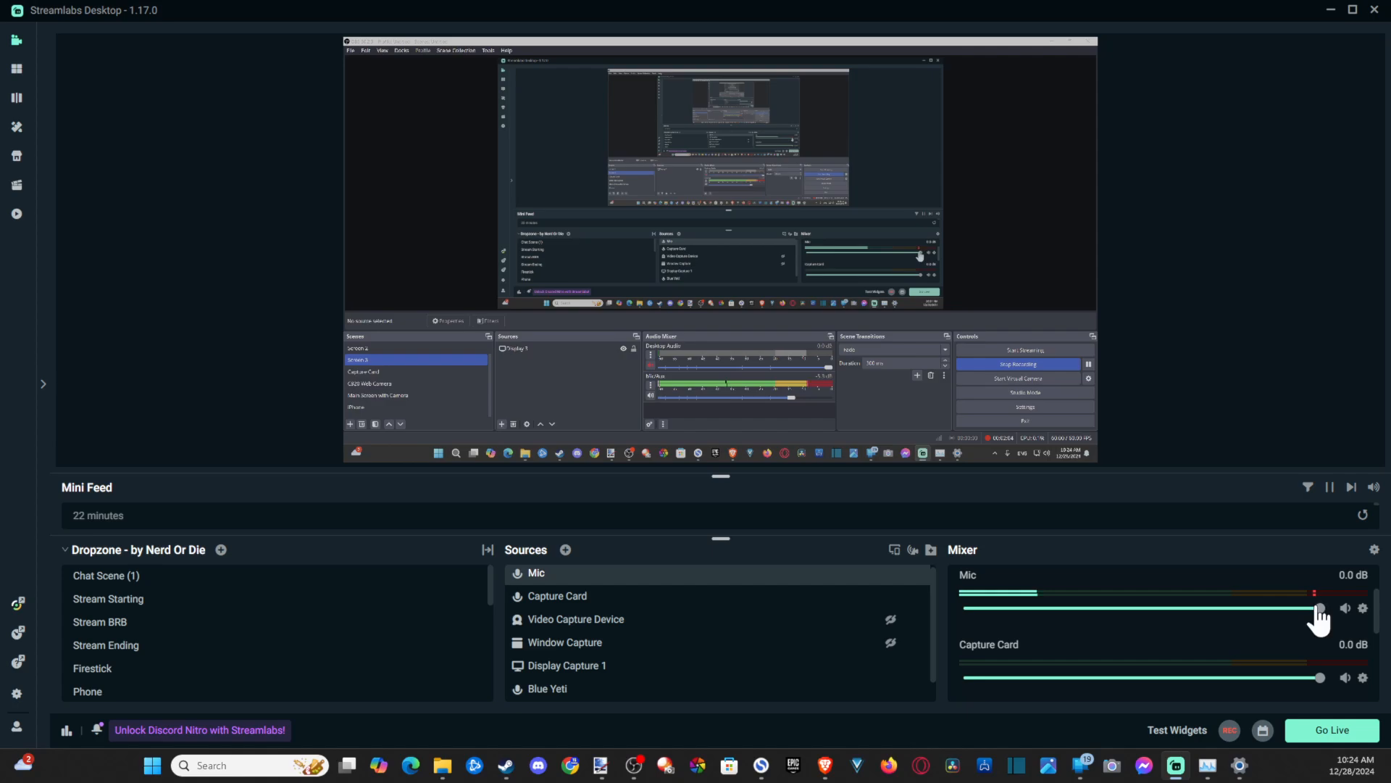
# - Reopen the Mic source's filters and set the Gain filter to 18.3
pyautogui.doubleClick(589, 578)
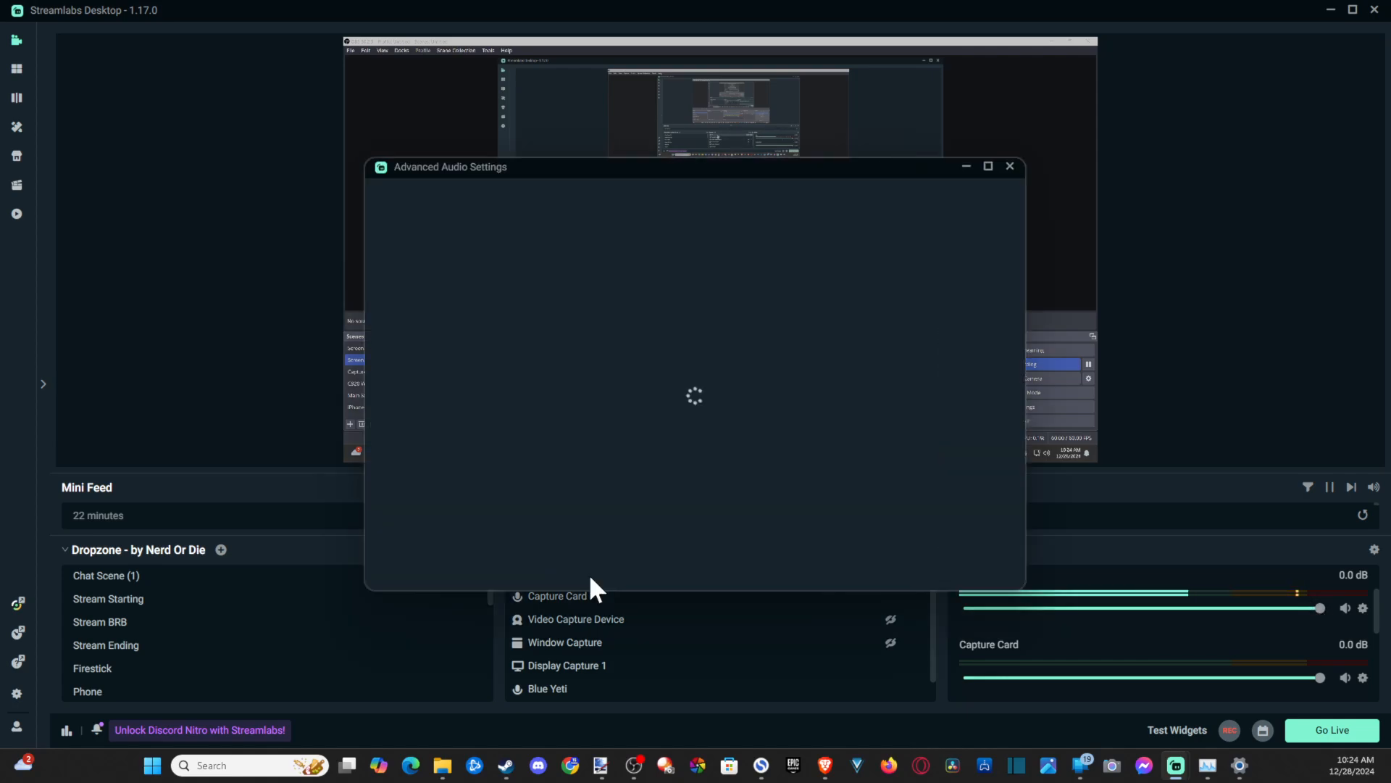
pyautogui.click(1009, 166)
pyautogui.rightClick(552, 578)
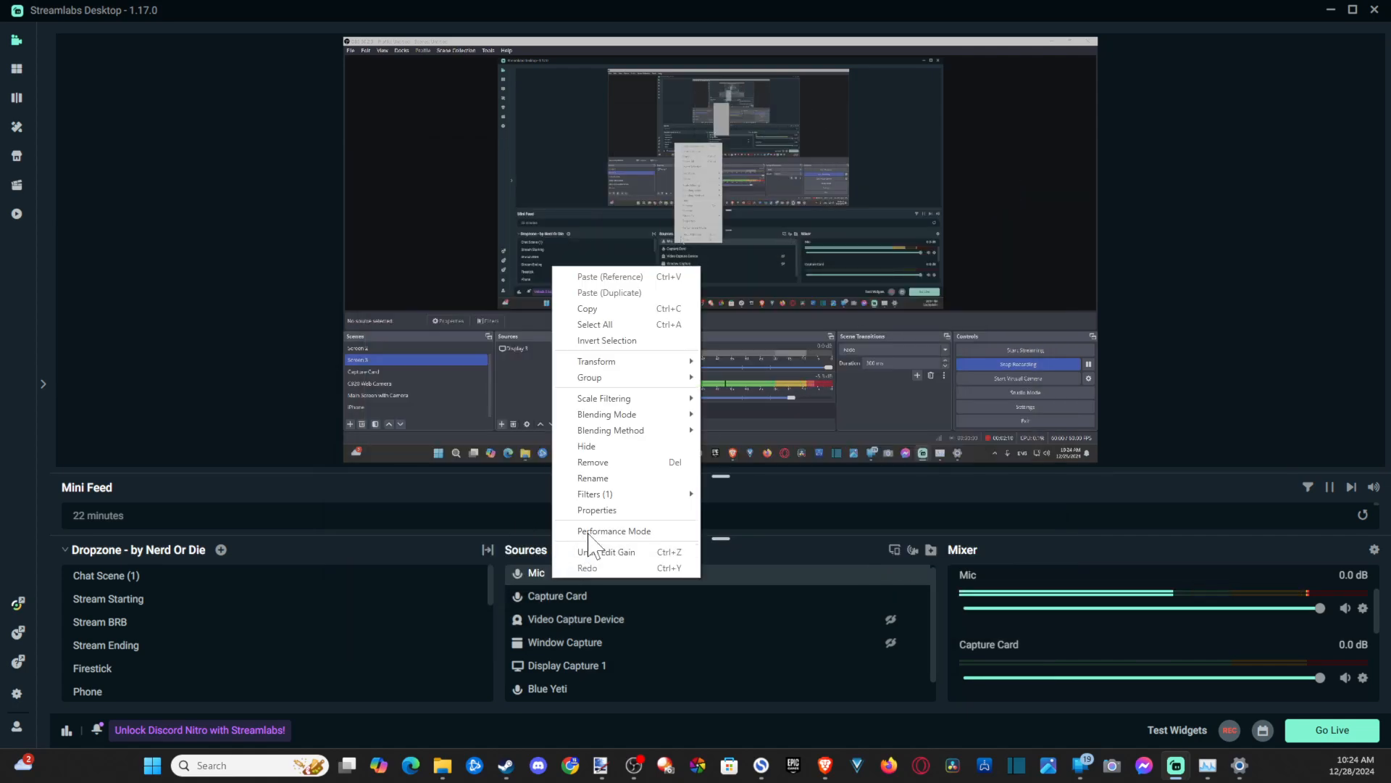
pyautogui.moveTo(614, 500)
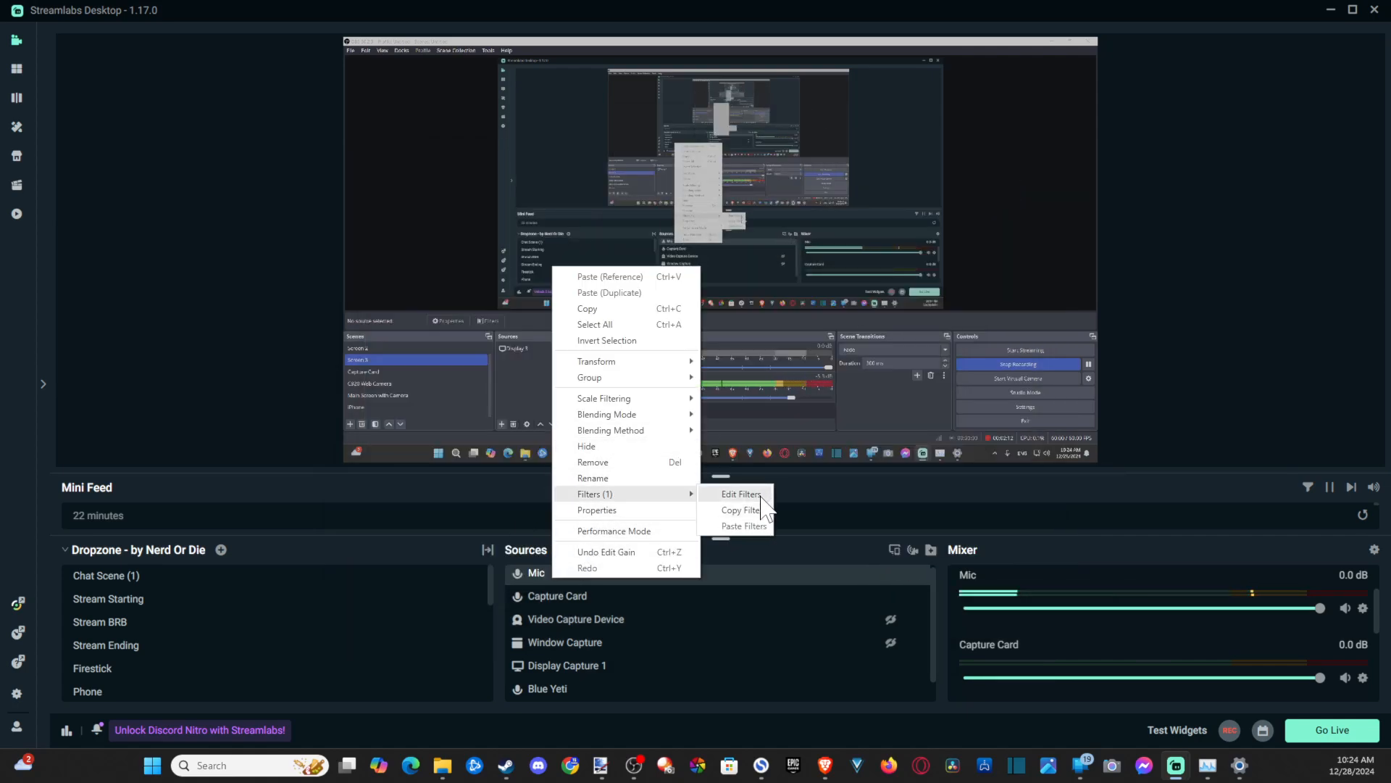
pyautogui.click(735, 493)
pyautogui.moveTo(852, 278); pyautogui.dragTo(877, 278)
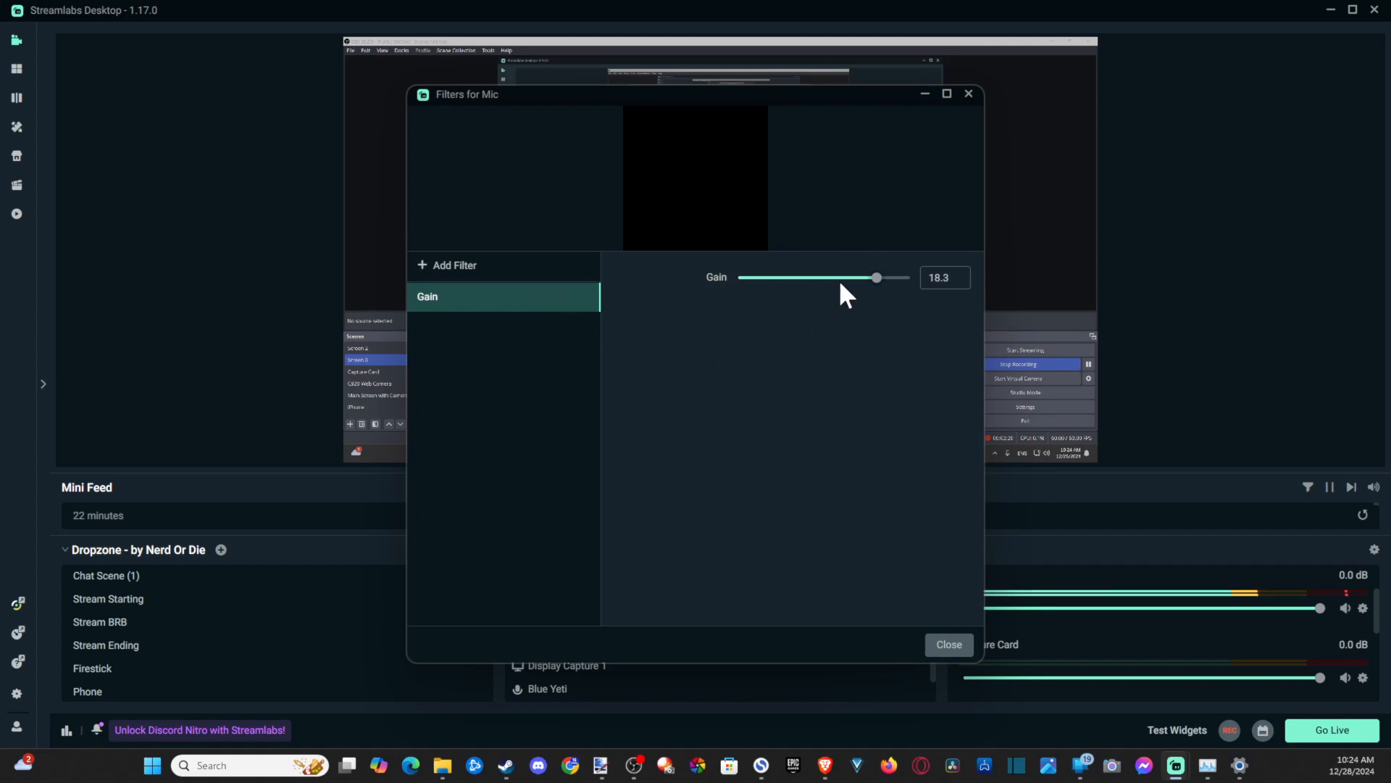
# - Add a Noise Suppression filter to the Mic source
pyautogui.click(426, 266)
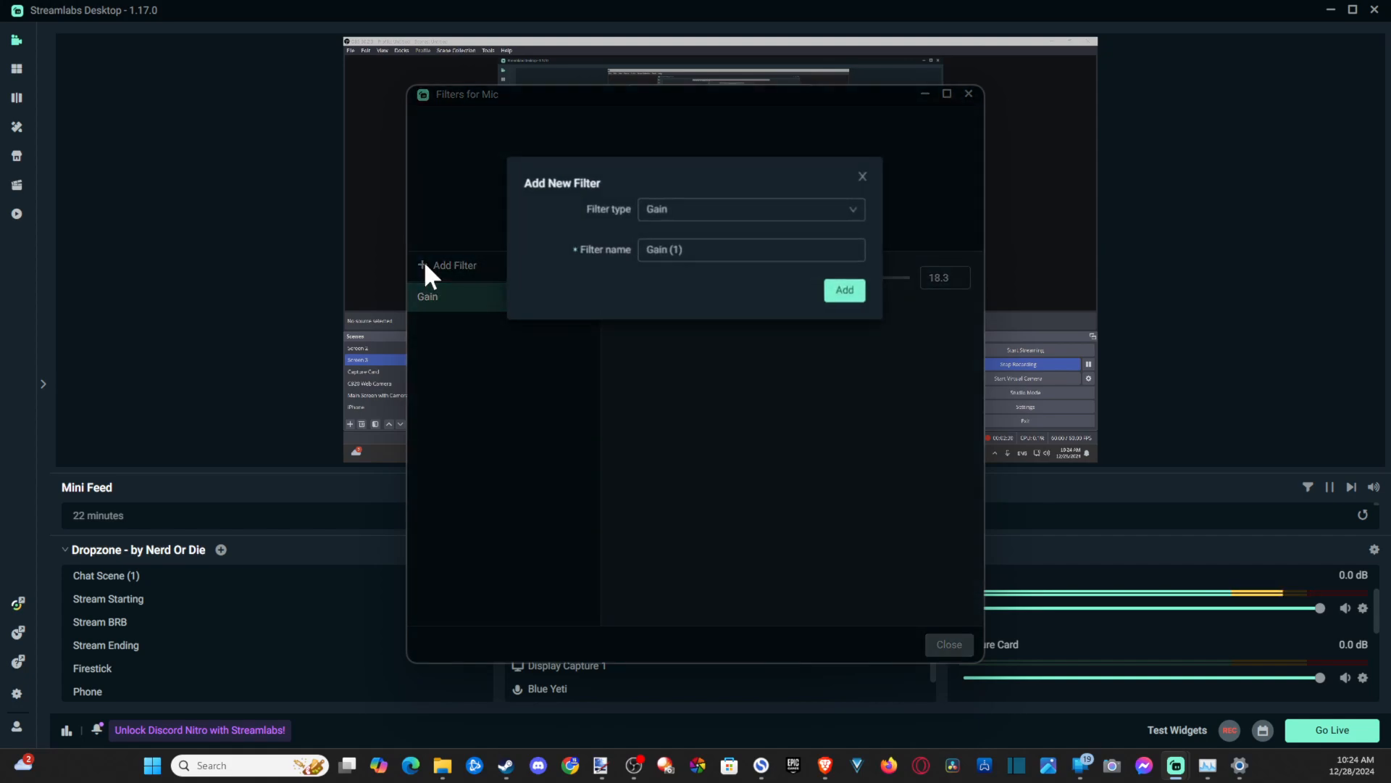
pyautogui.click(703, 217)
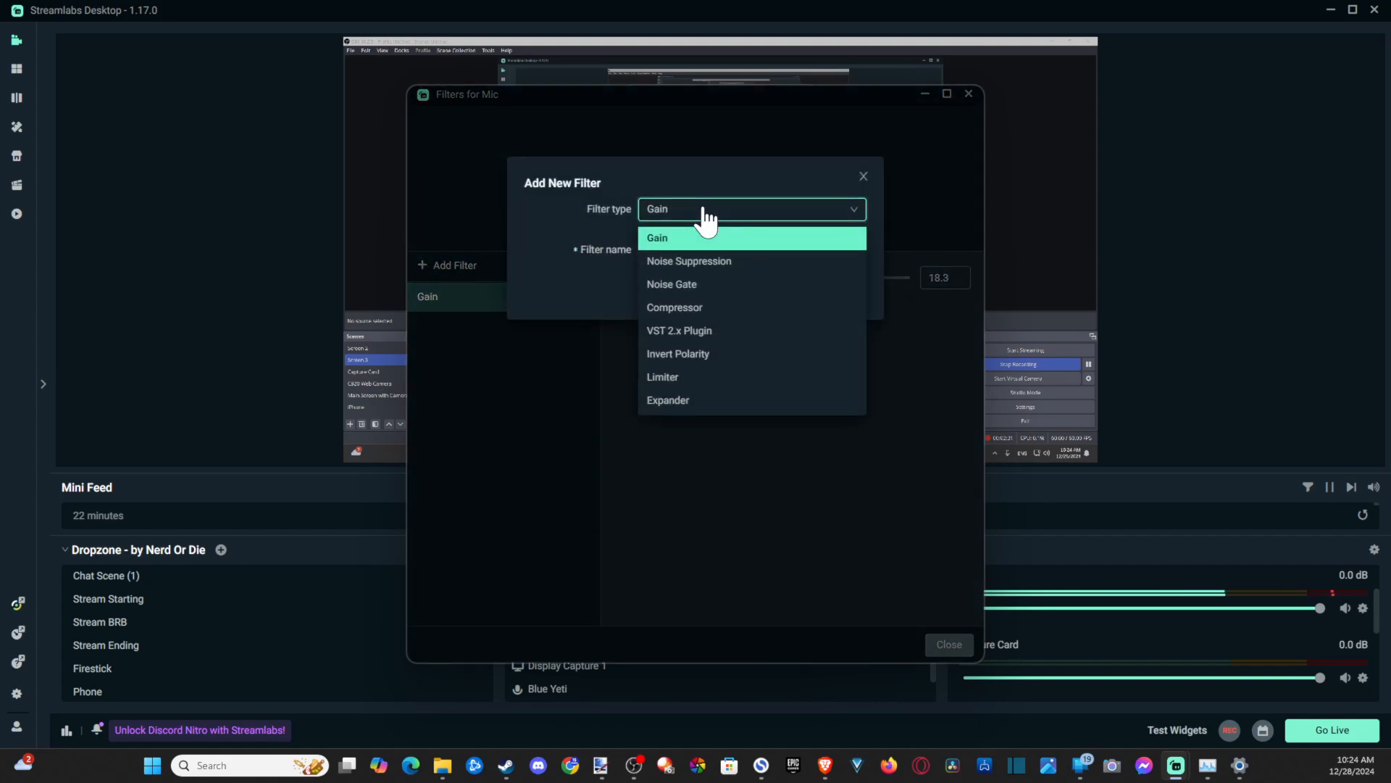
pyautogui.click(710, 263)
pyautogui.click(845, 291)
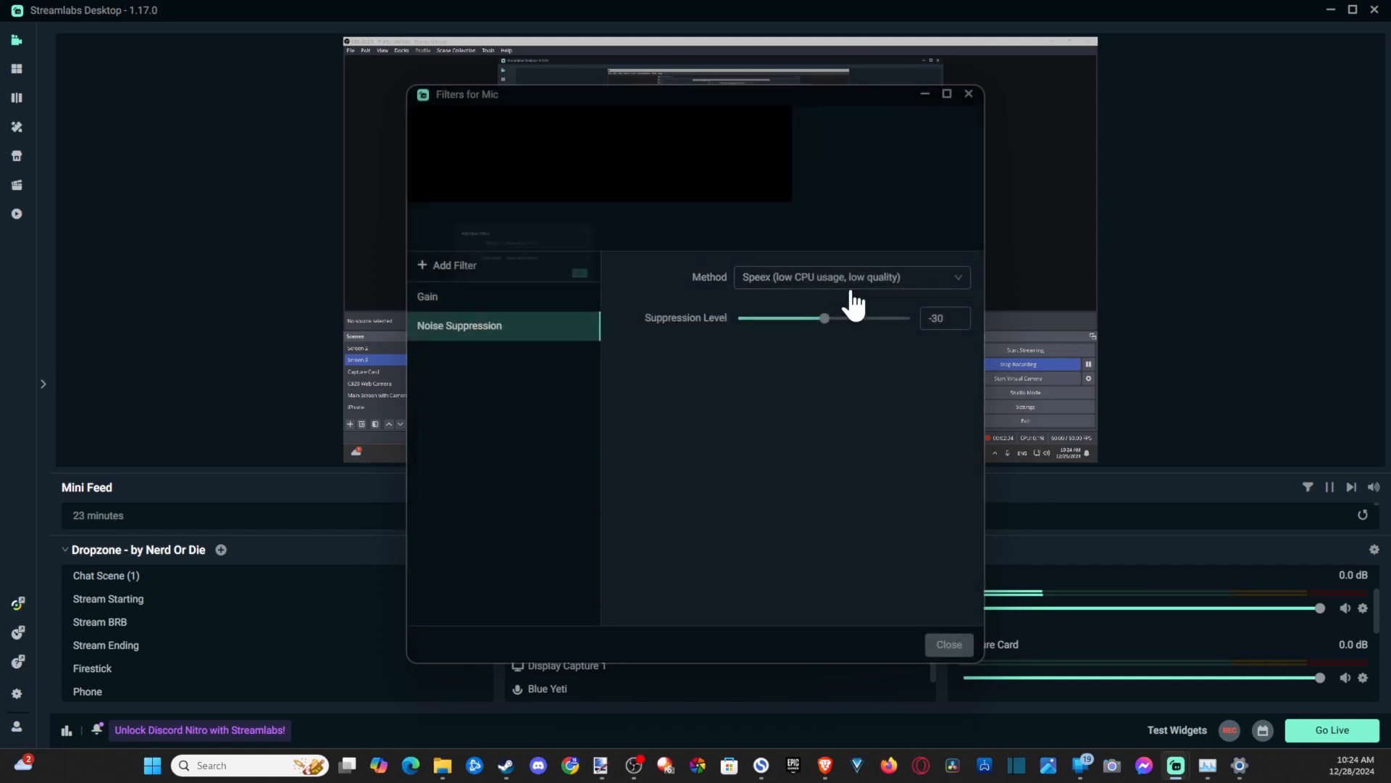
pyautogui.moveTo(825, 316)
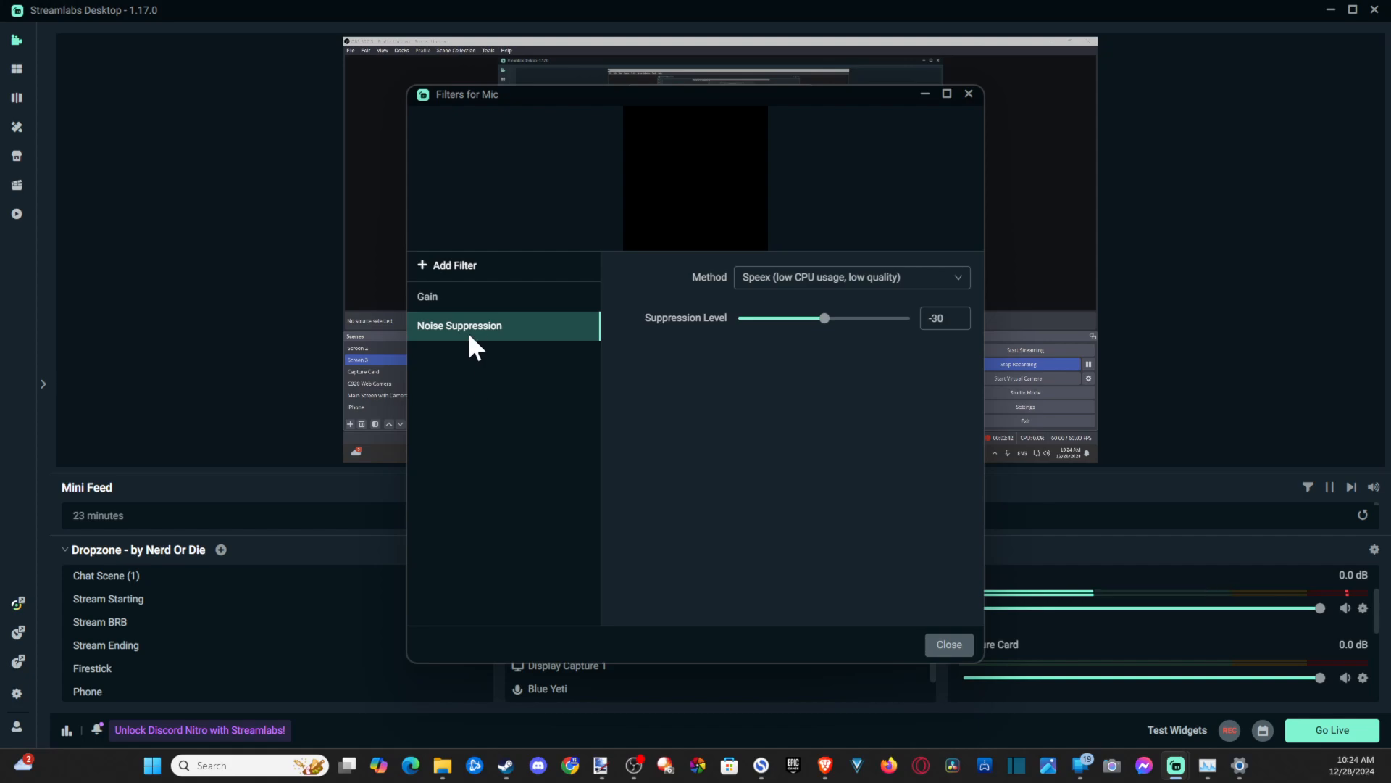
# - Add a Noise Gate filter to the Mic source
pyautogui.click(418, 268)
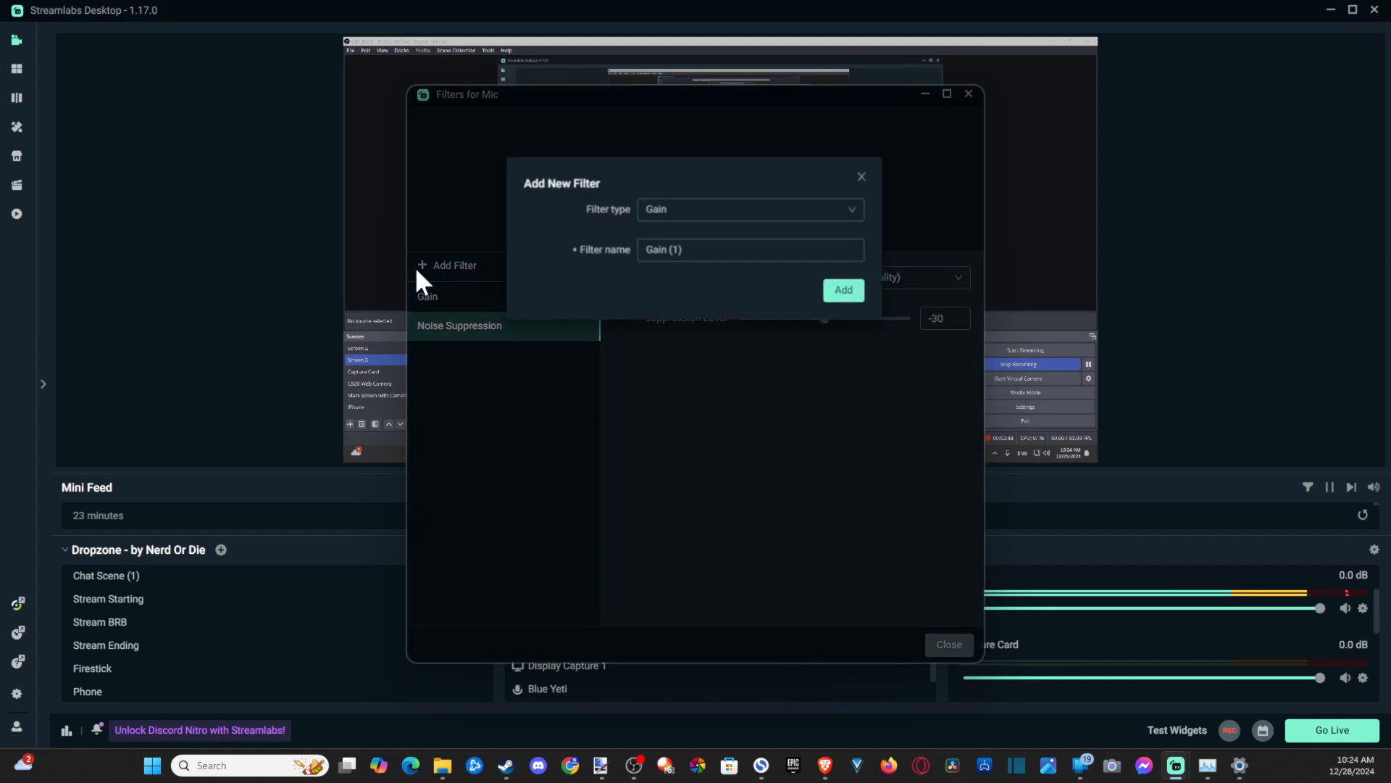
pyautogui.click(694, 214)
pyautogui.click(680, 288)
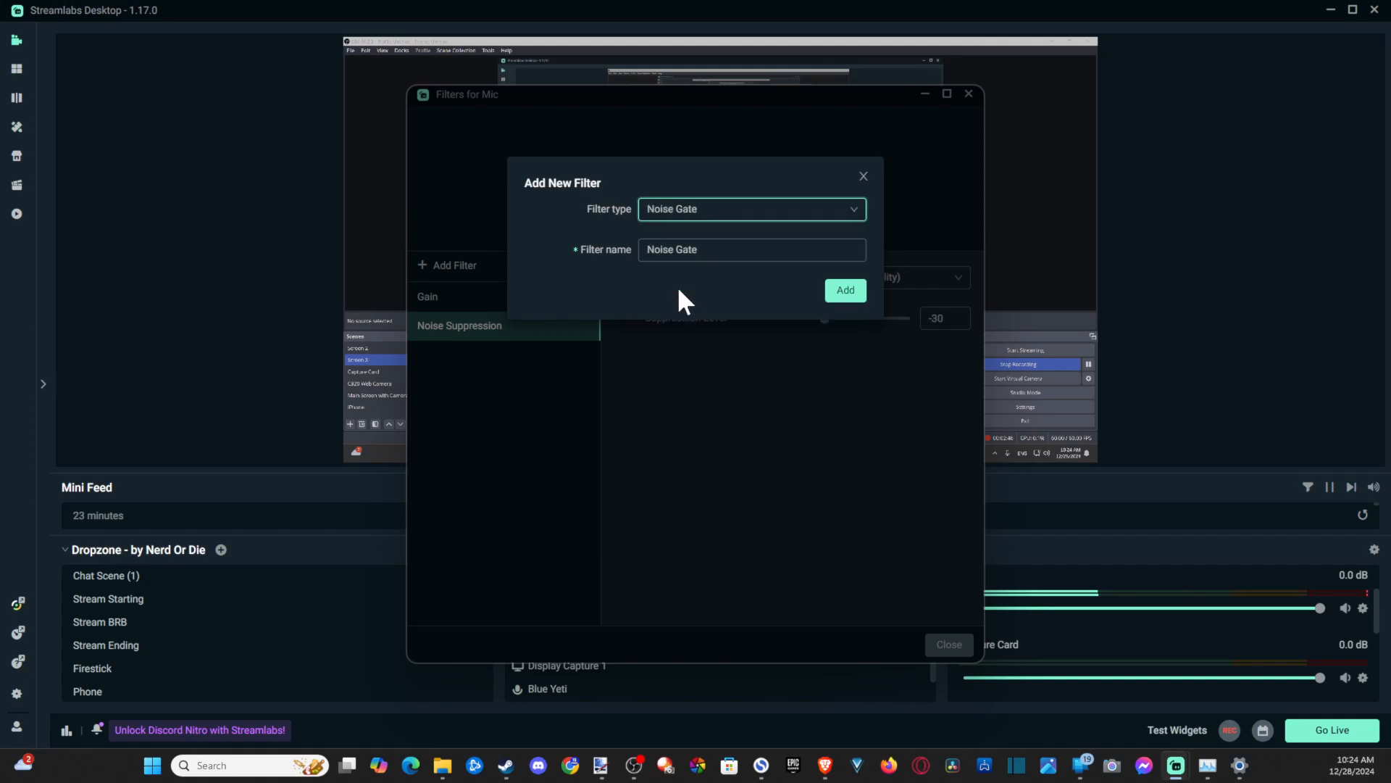
pyautogui.click(838, 293)
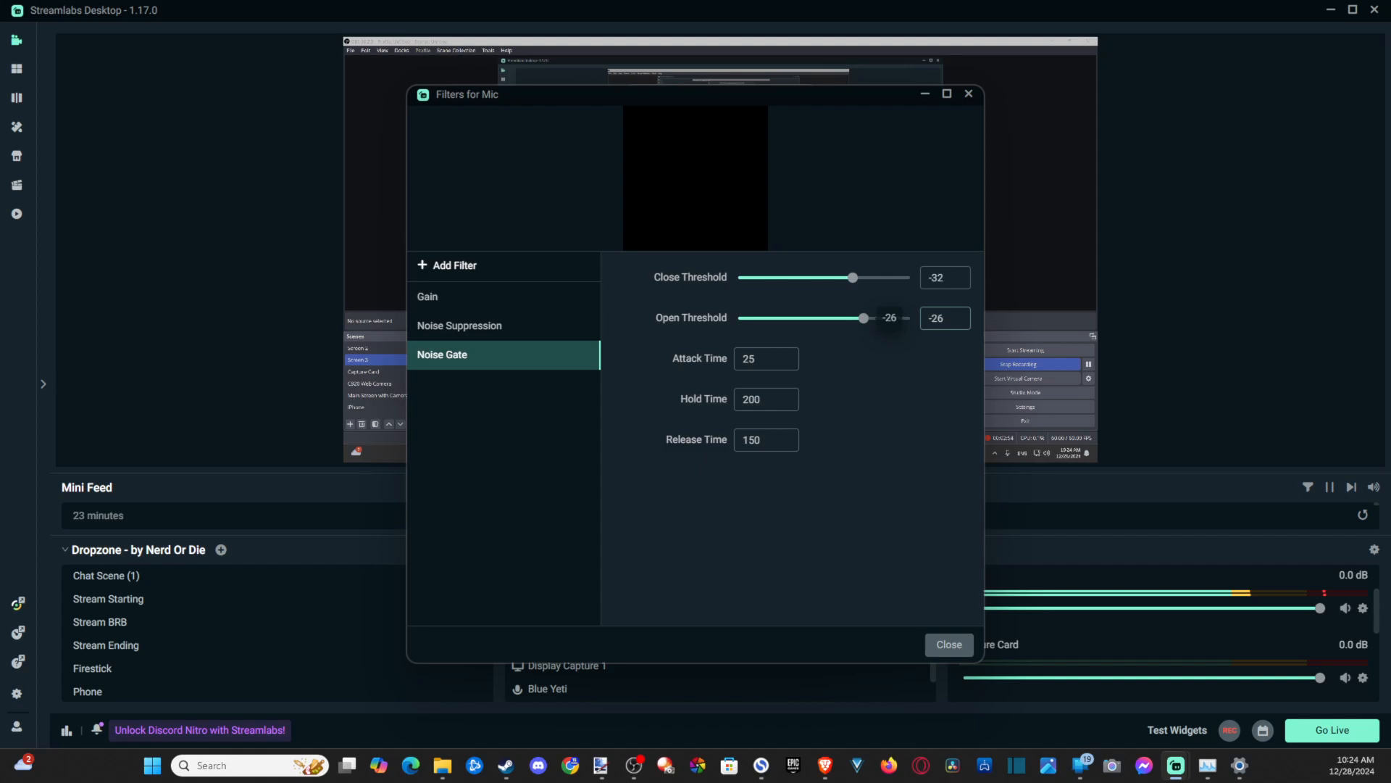
pyautogui.click(779, 398)
# - Add a Compressor filter to the Mic source and close the filters window
pyautogui.click(427, 265)
pyautogui.click(672, 214)
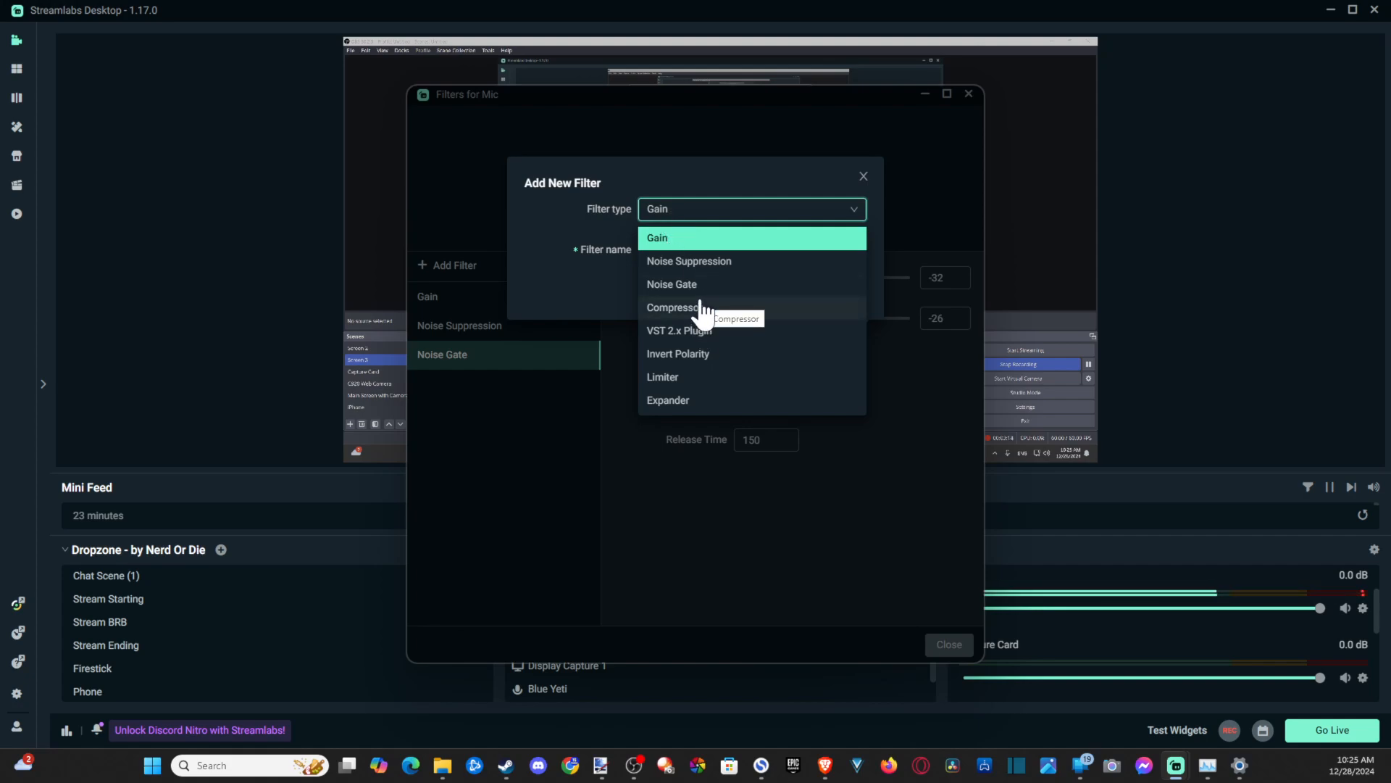
pyautogui.click(674, 307)
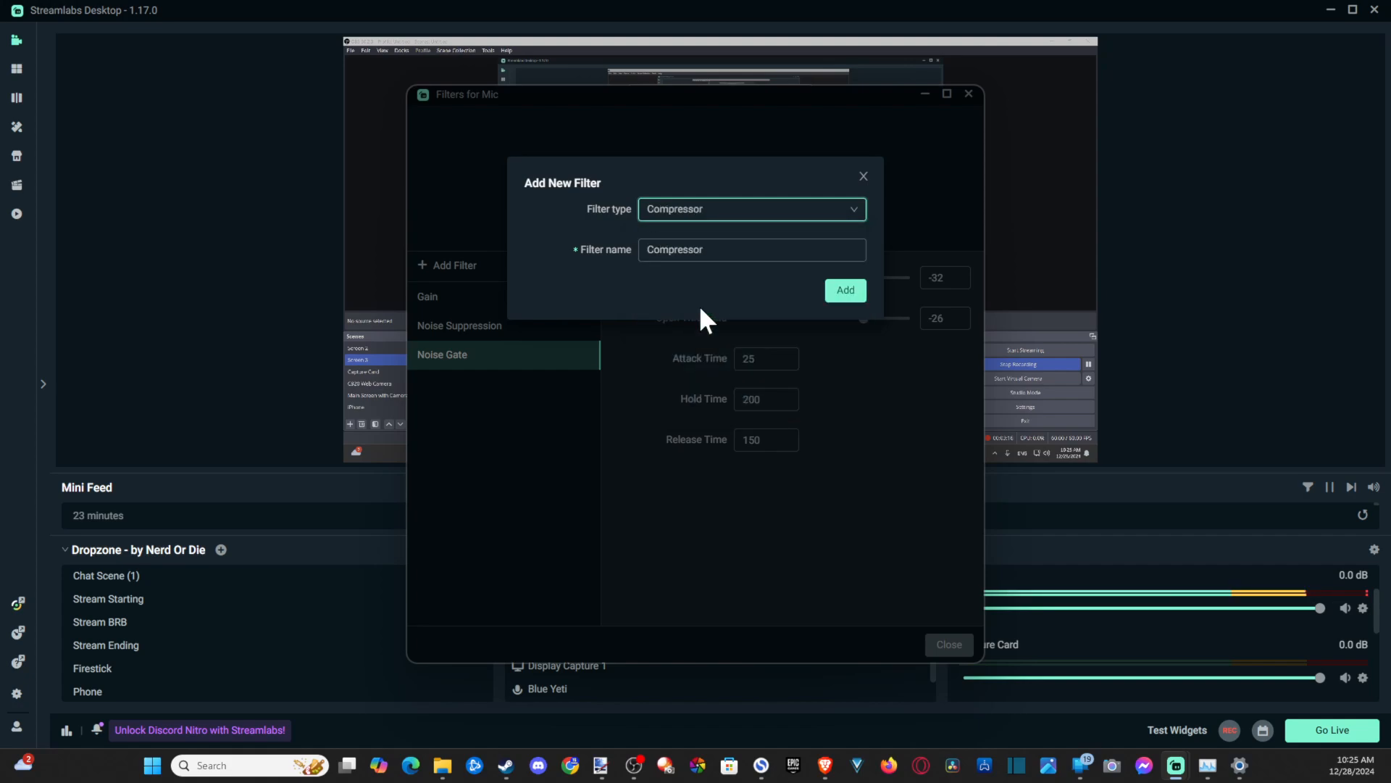
pyautogui.click(846, 291)
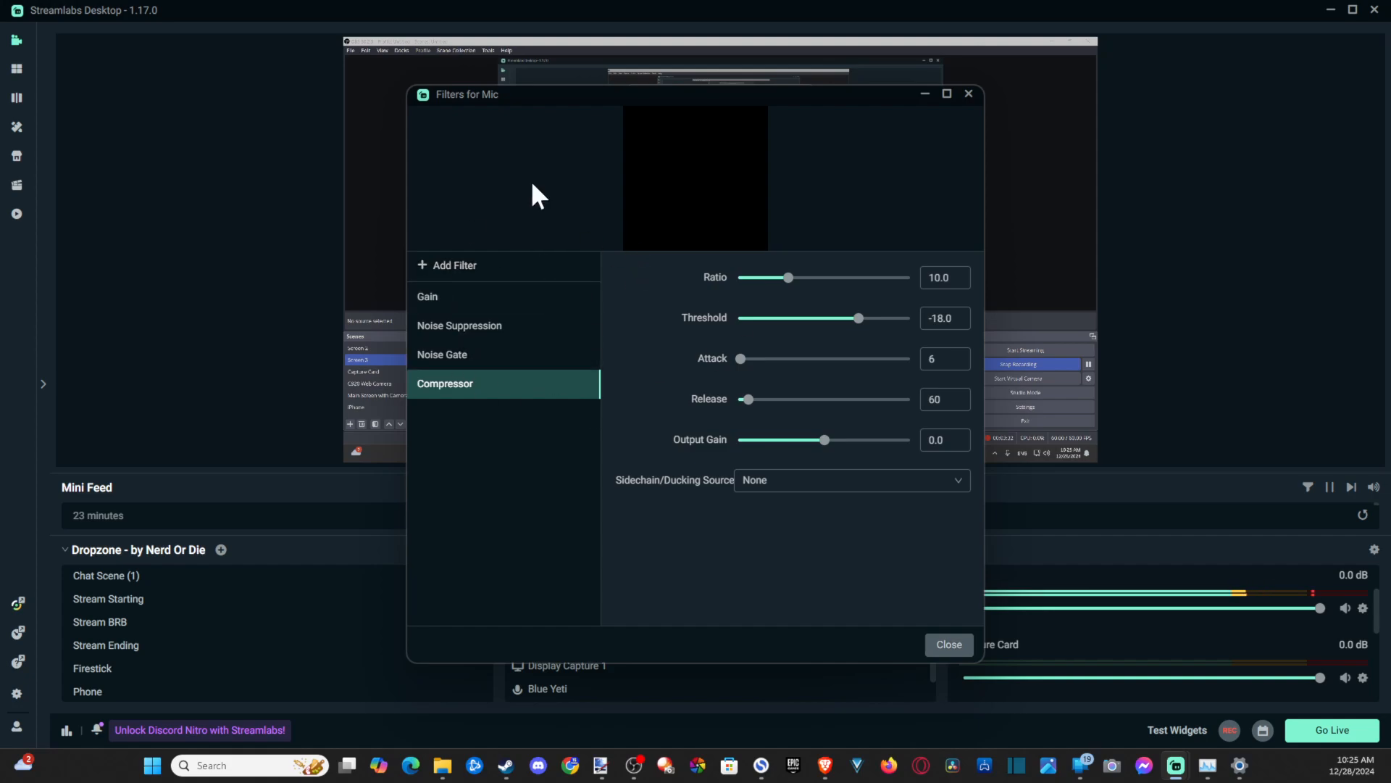
pyautogui.click(961, 647)
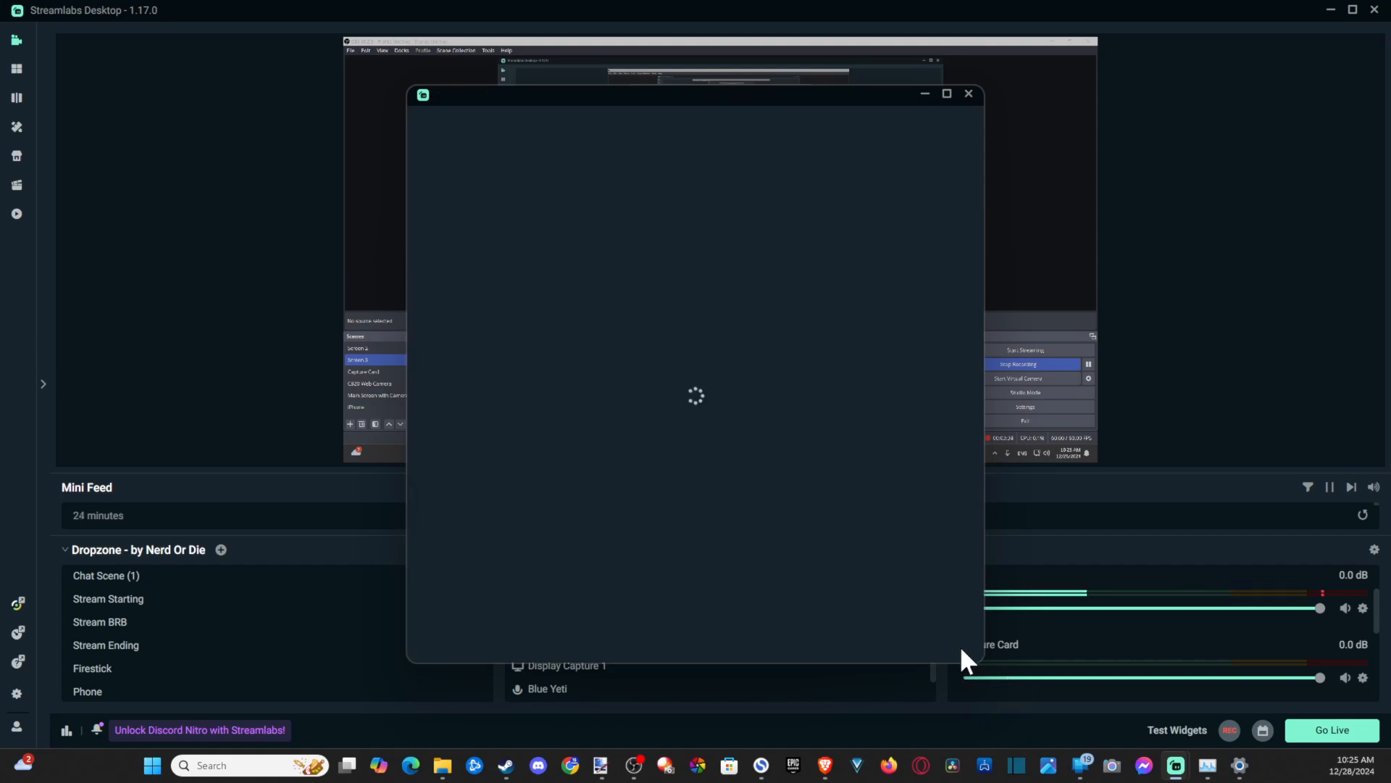
# - Lower the Mic volume fader in the mixer to about -2.2 dB
pyautogui.moveTo(1321, 608); pyautogui.dragTo(1299, 612)
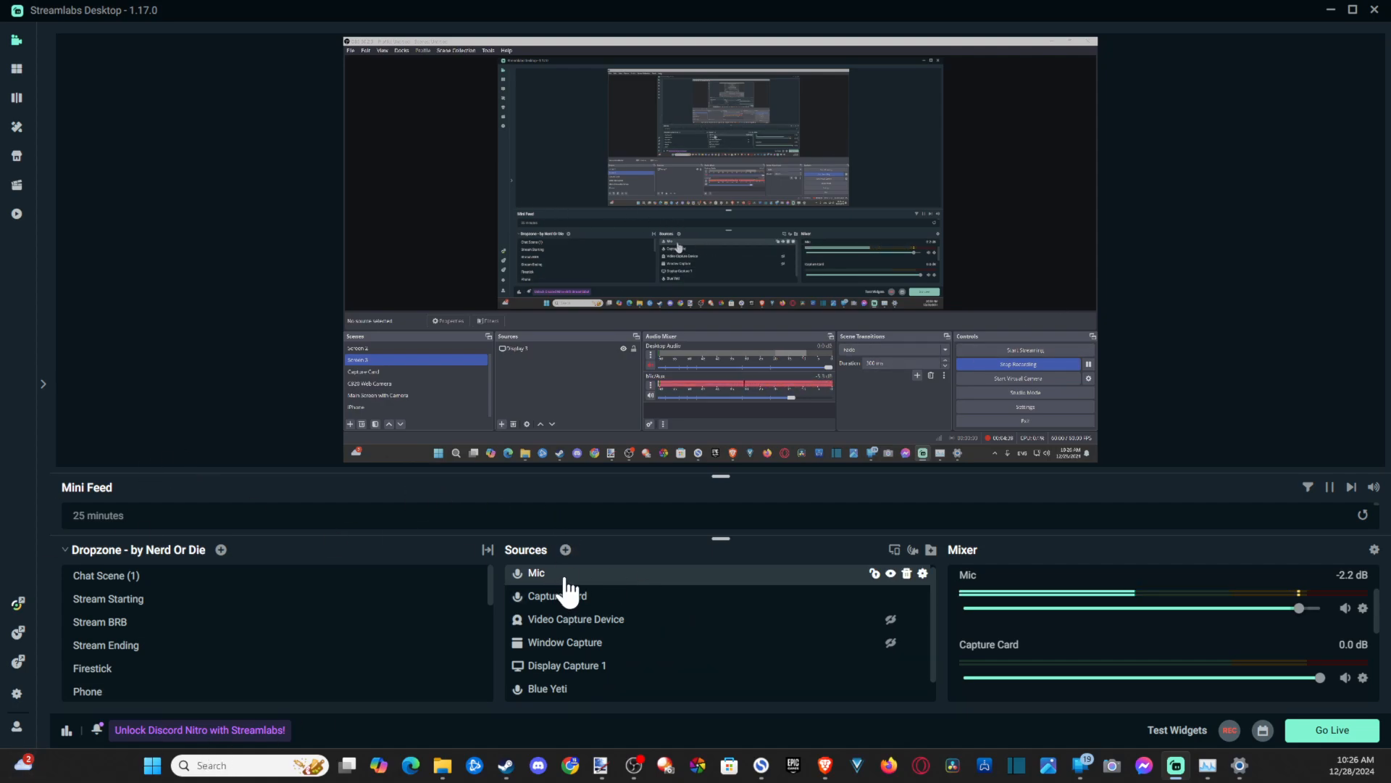
# - Remove the Mic source from the scene
pyautogui.click(906, 573)
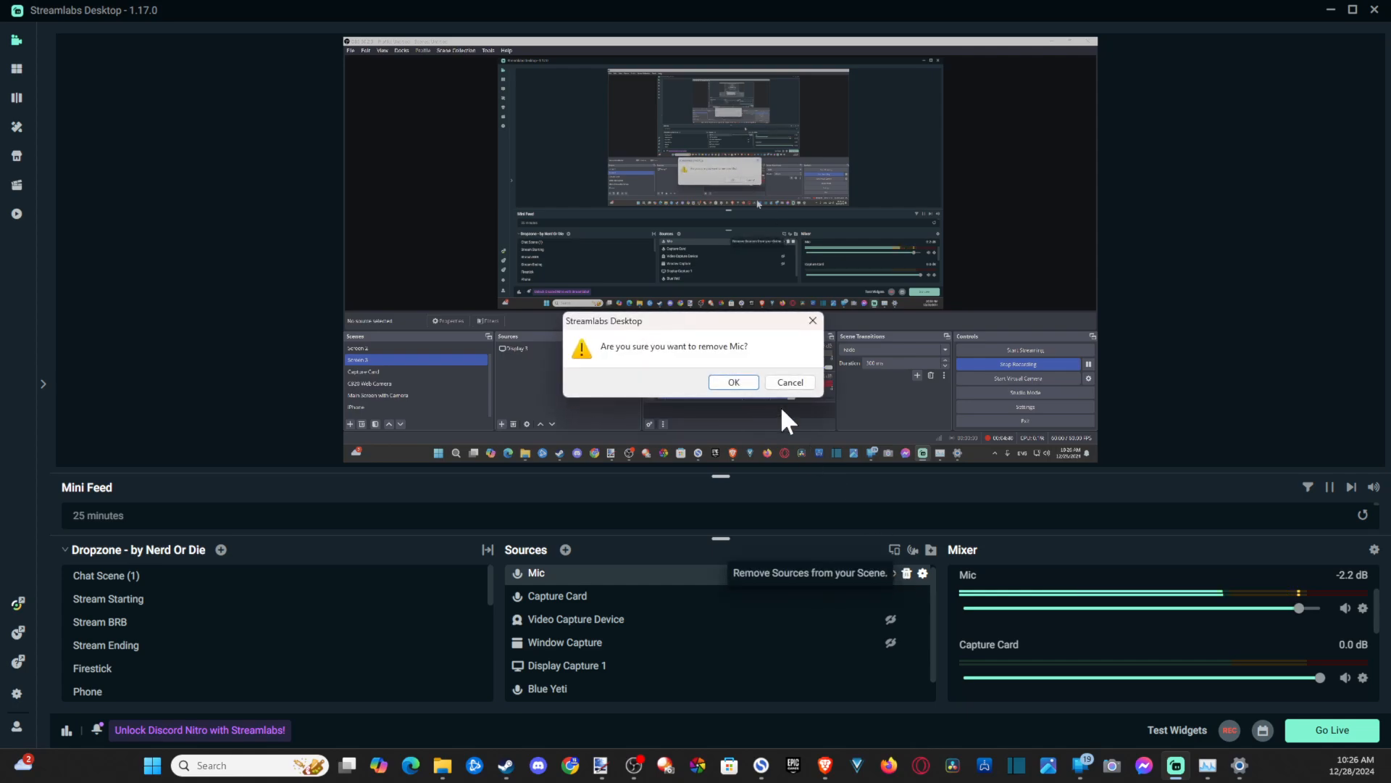
pyautogui.click(727, 382)
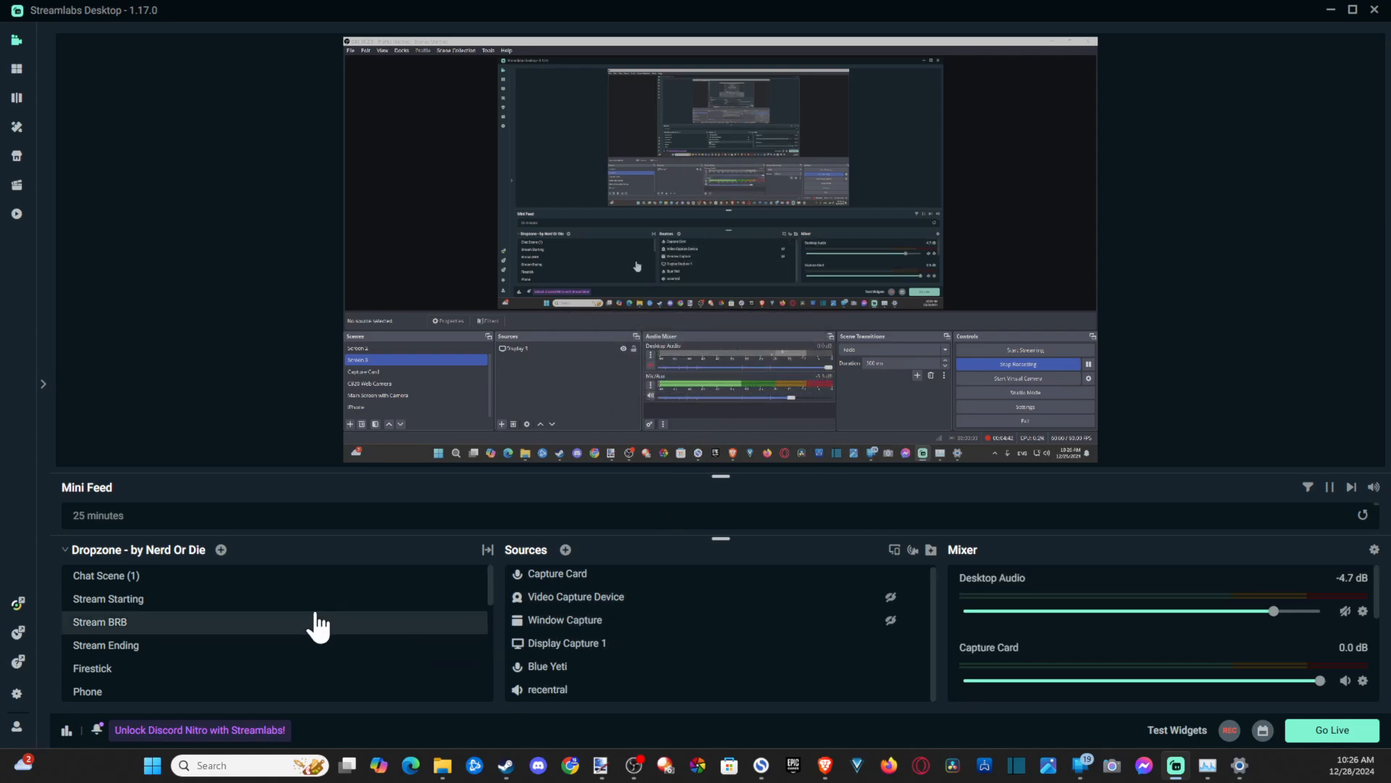